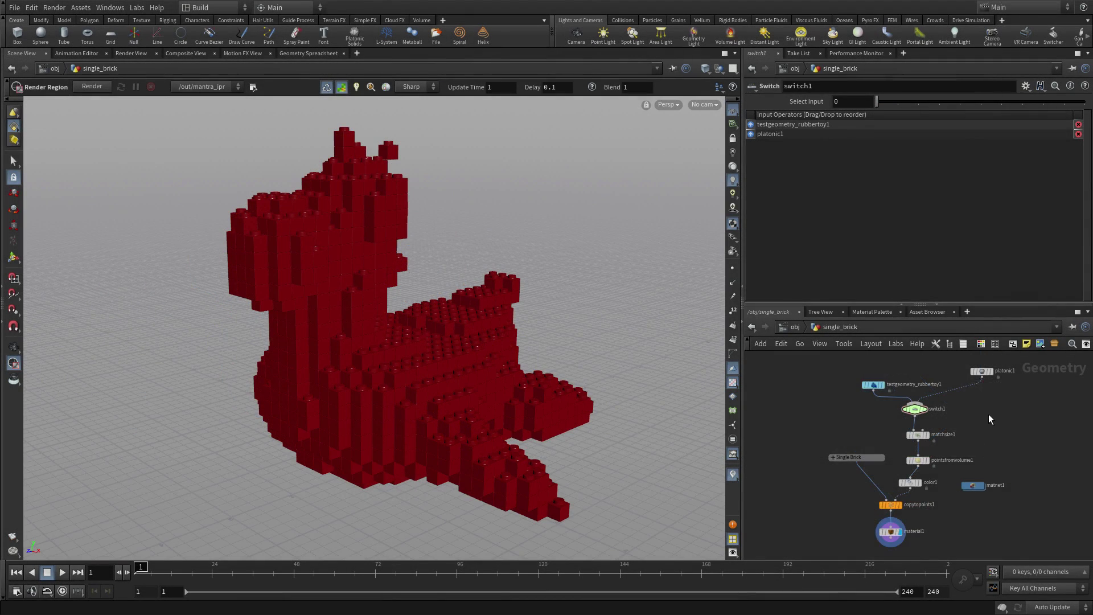
Display and frame testgeometry_rubbertoy1, then turn off its Add Shader and the viewport textures
{"action": "middle_click_drag", "start_coordinate": [989, 415], "coordinate": [989, 462]}
{"action": "right_click_drag", "start_coordinate": [989, 462], "coordinate": [1034, 436], "text": "alt"}
{"action": "middle_click_drag", "start_coordinate": [961, 429], "coordinate": [1042, 434], "text": "alt"}
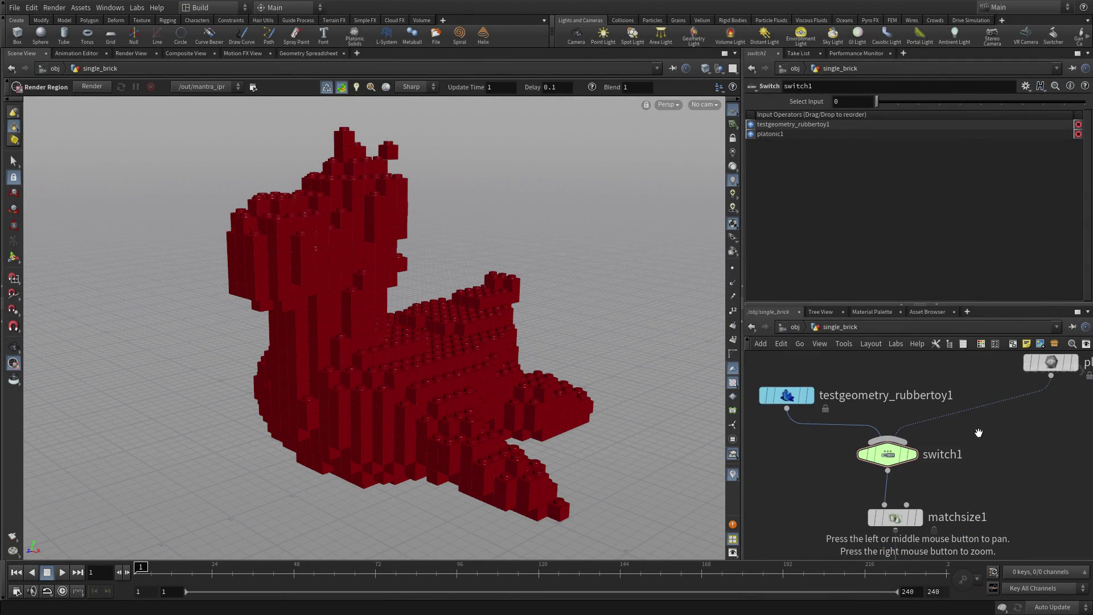
{"action": "left_click", "coordinate": [789, 400]}
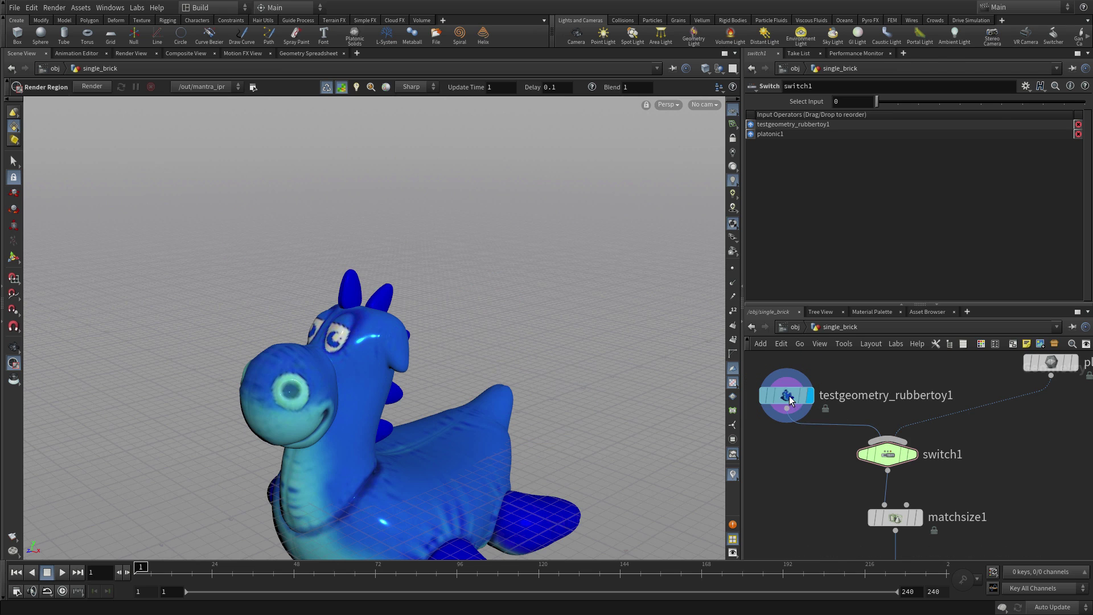
{"action": "left_click", "coordinate": [789, 400]}
{"action": "key", "text": "space+h"}
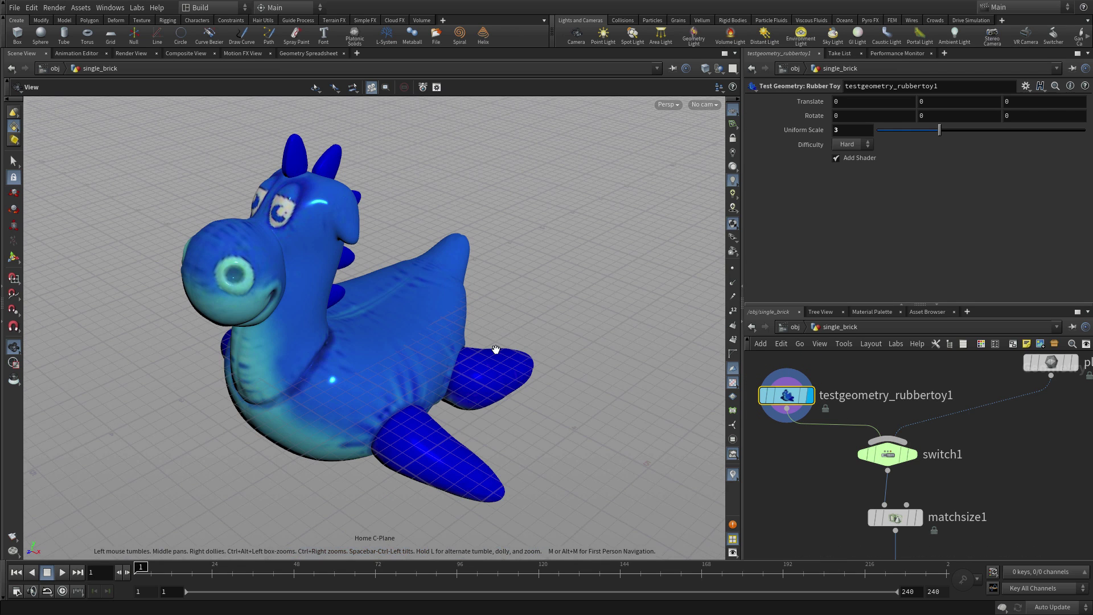
{"action": "left_click", "coordinate": [862, 159]}
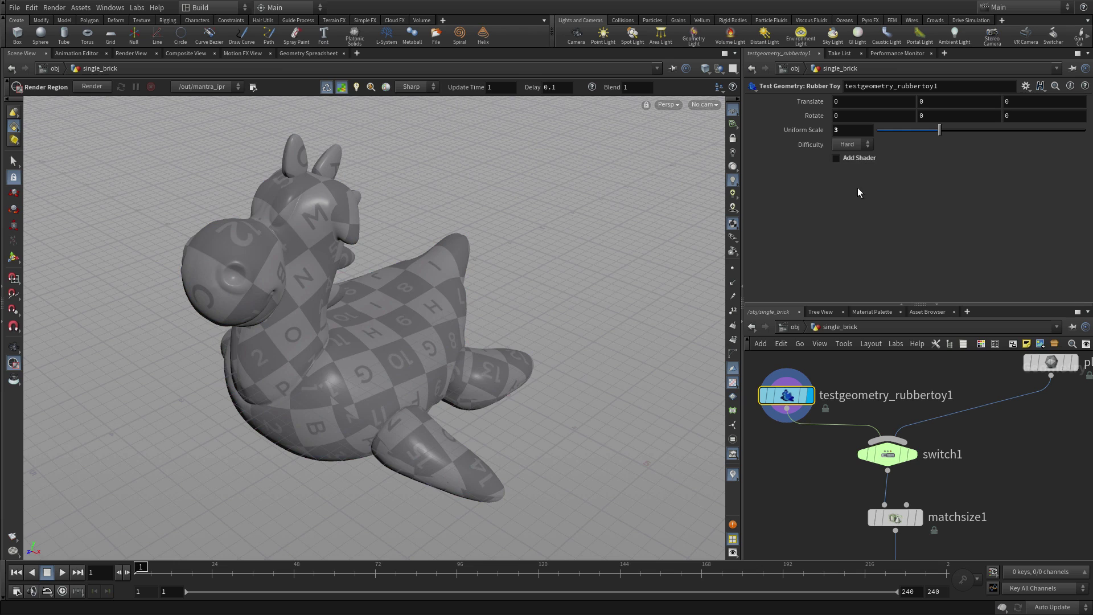
{"action": "left_click", "coordinate": [732, 382]}
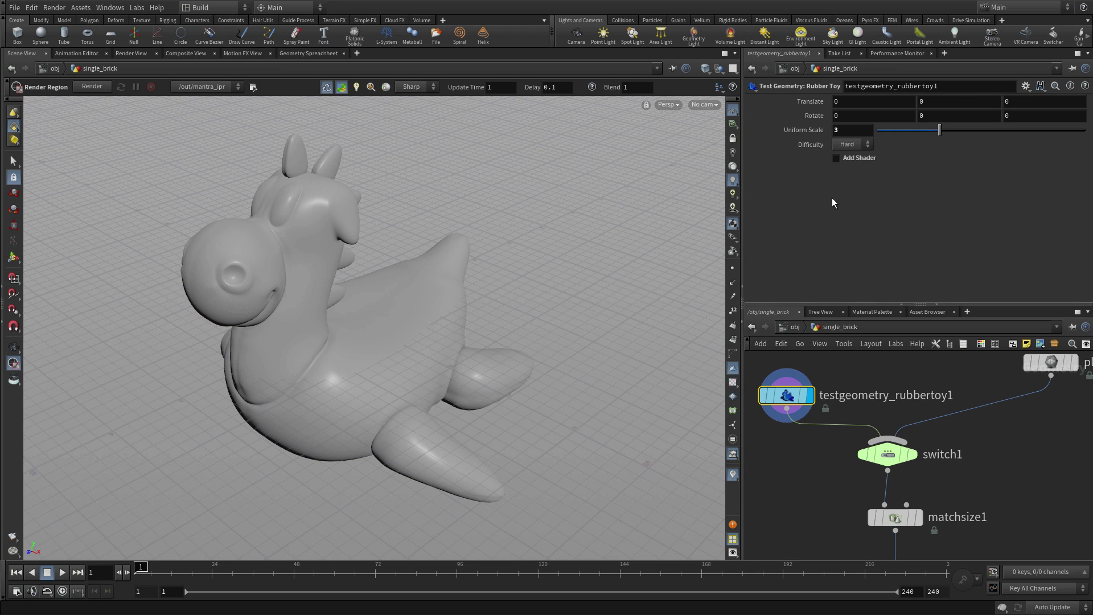
Save toylowres.jpg from the rubber toy asset's Extra Files into $HIP/tex, then close the properties
{"action": "left_click", "coordinate": [80, 8]}
{"action": "mouse_move", "coordinate": [97, 84]}
{"action": "left_click", "coordinate": [237, 84]}
{"action": "left_click", "coordinate": [345, 194]}
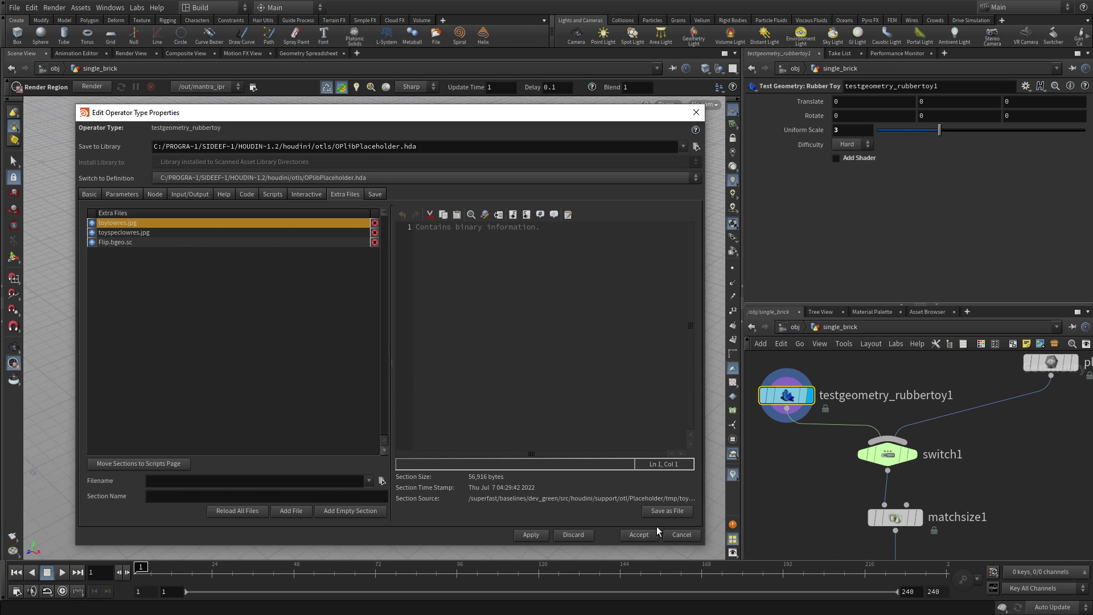
{"action": "left_click", "coordinate": [661, 511]}
{"action": "double_click", "coordinate": [445, 405]}
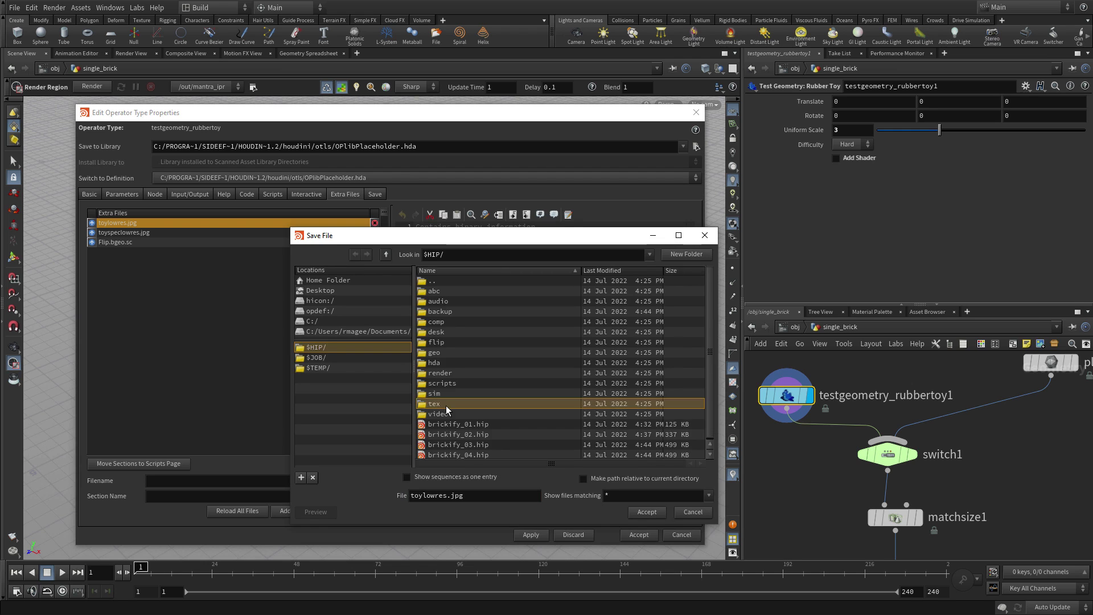
{"action": "left_click", "coordinate": [647, 514]}
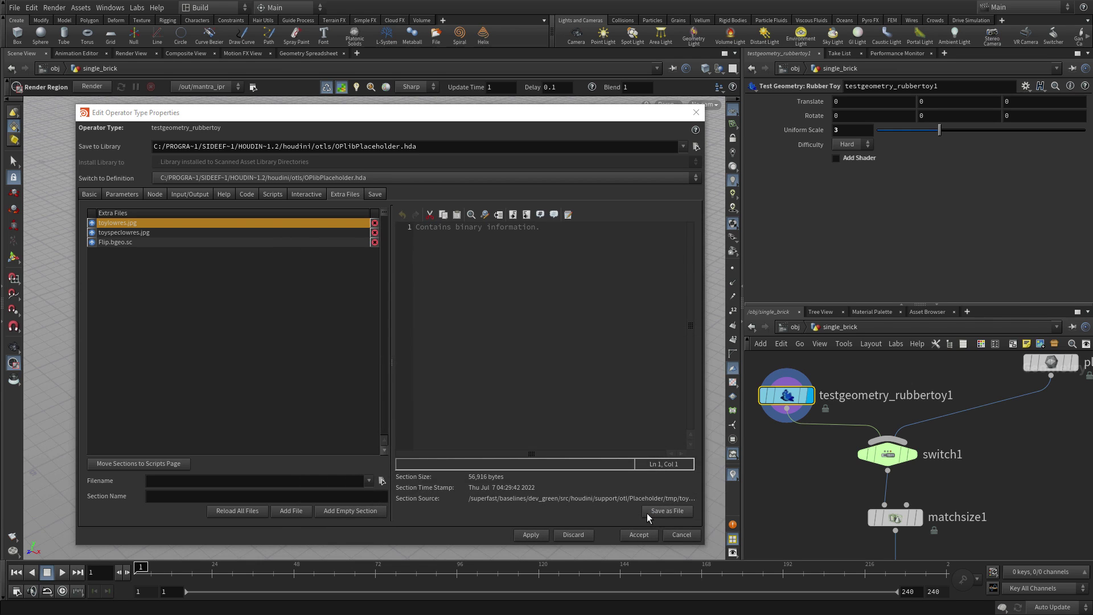
{"action": "left_click", "coordinate": [682, 535]}
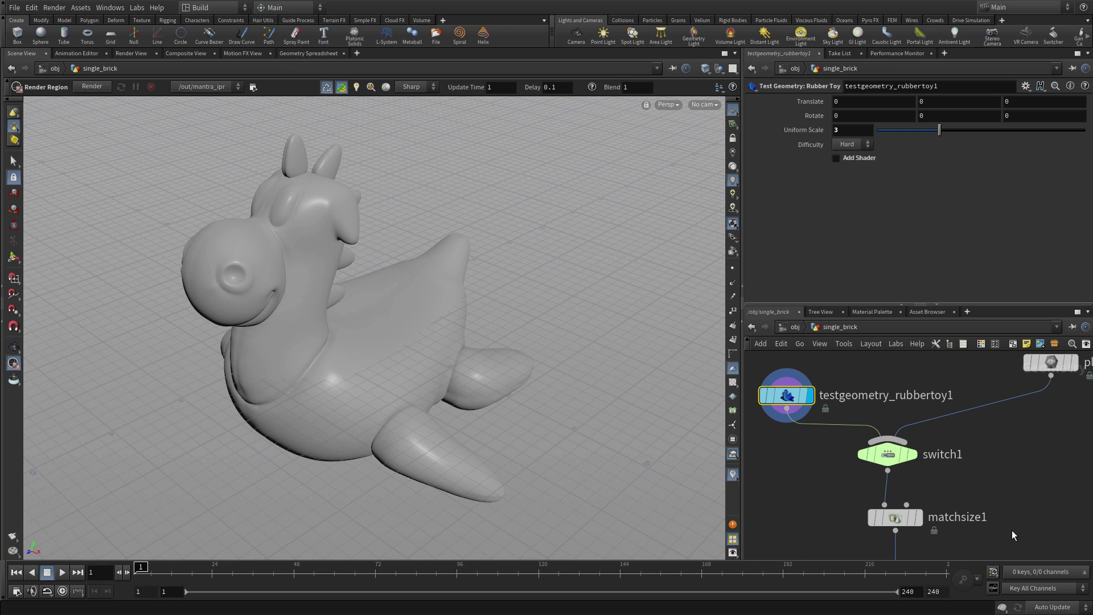
Add an Attribute VOP node attribvop1 and wire matchsize1 into its first input
{"action": "middle_click_drag", "start_coordinate": [1012, 531], "coordinate": [923, 425]}
{"action": "key", "text": "Tab"}
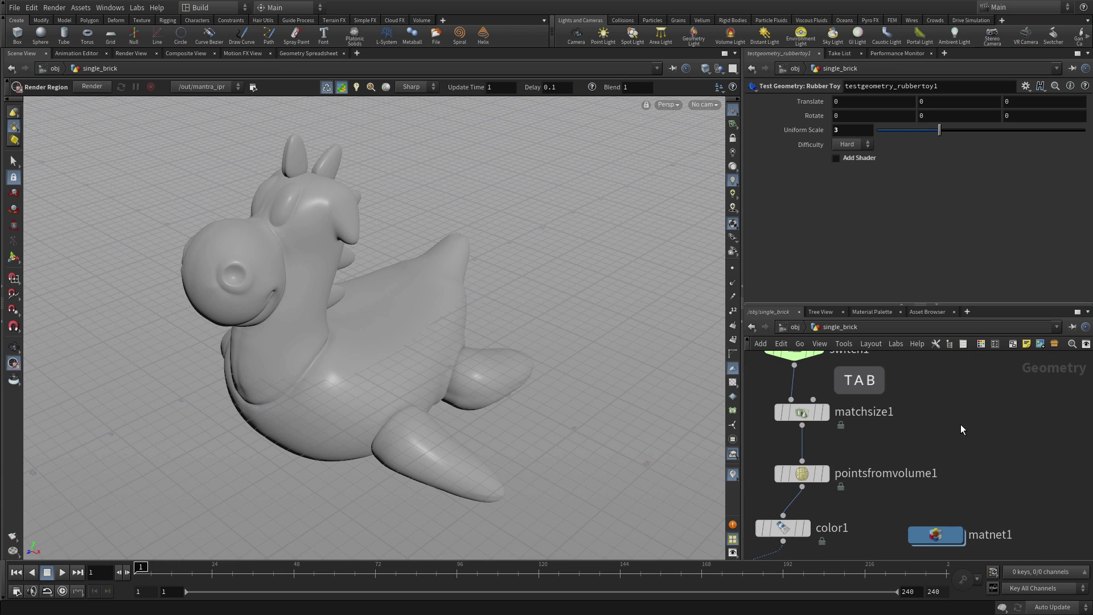
{"action": "type", "text": "attr"}
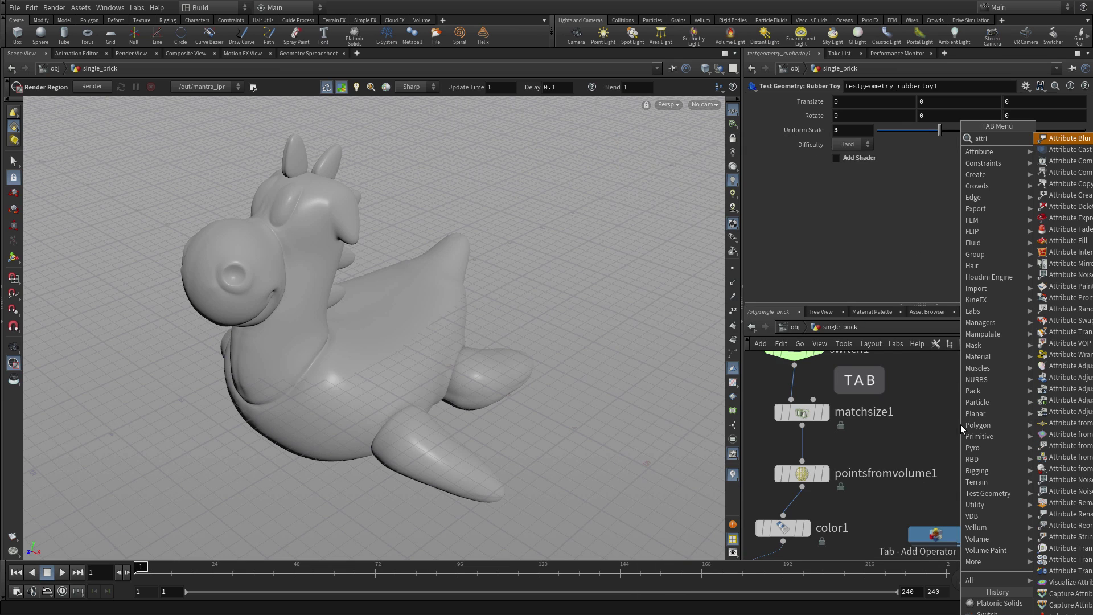
{"action": "type", "text": "i"}
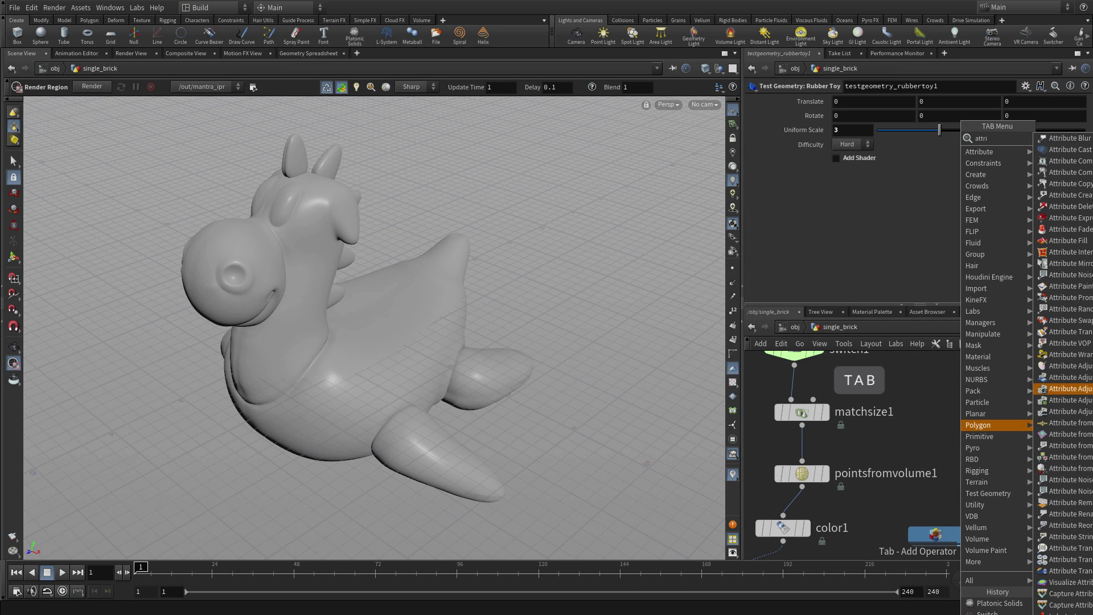
{"action": "left_click", "coordinate": [1062, 354]}
{"action": "left_click", "coordinate": [1002, 474]}
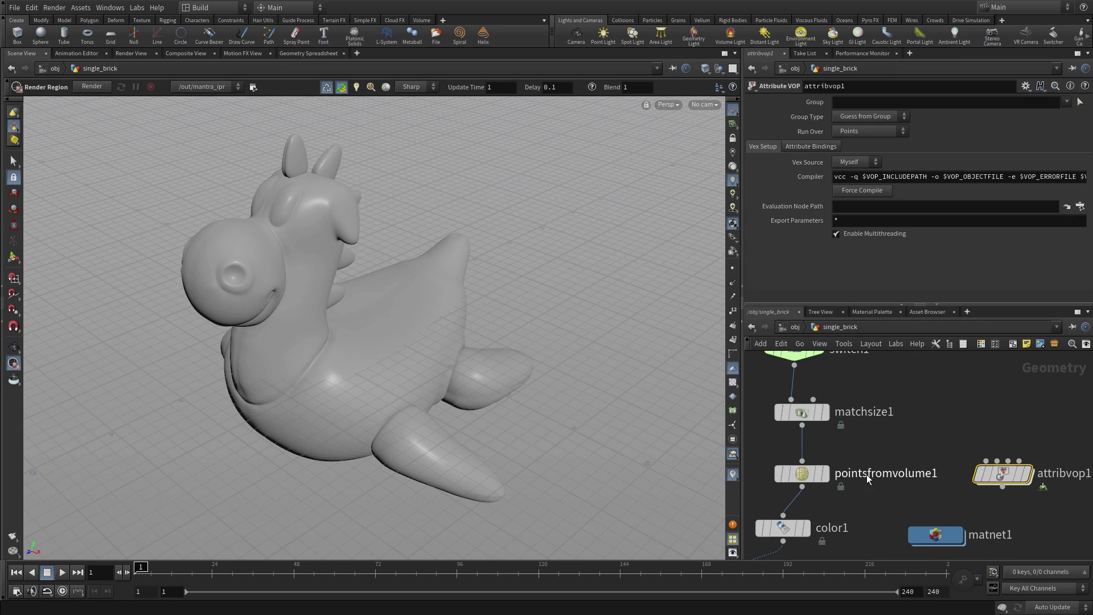
{"action": "left_click", "coordinate": [802, 426]}
{"action": "left_click", "coordinate": [984, 461]}
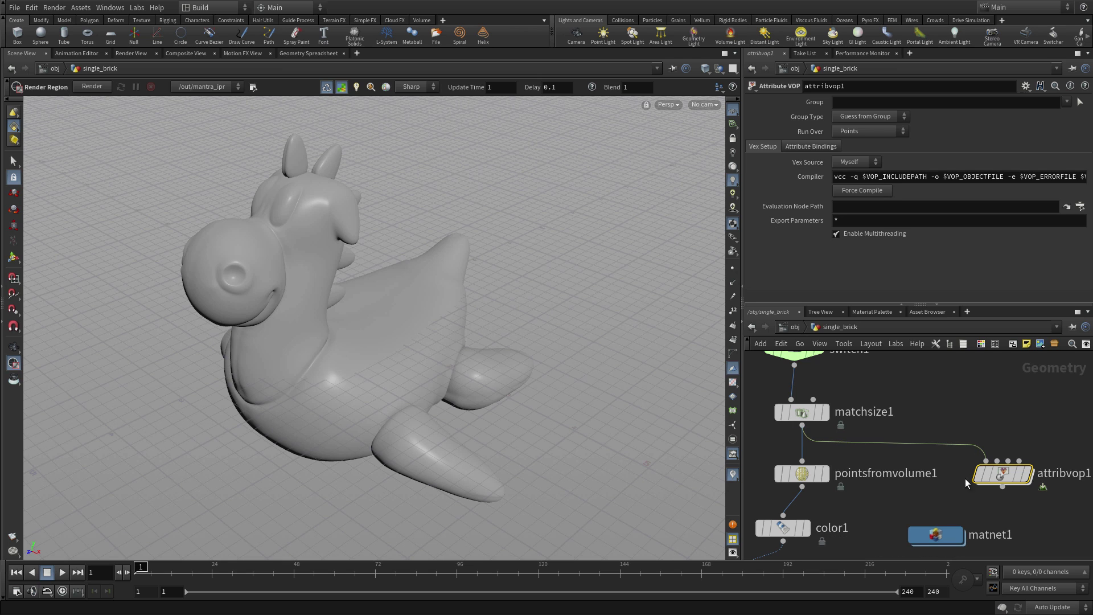
Move matnet1 aside and set attribvop1's Run Over to Vertices
{"action": "scroll", "coordinate": [1009, 403], "scroll_direction": "down", "scroll_amount": 2}
{"action": "middle_click_drag", "start_coordinate": [1007, 409], "coordinate": [931, 366]}
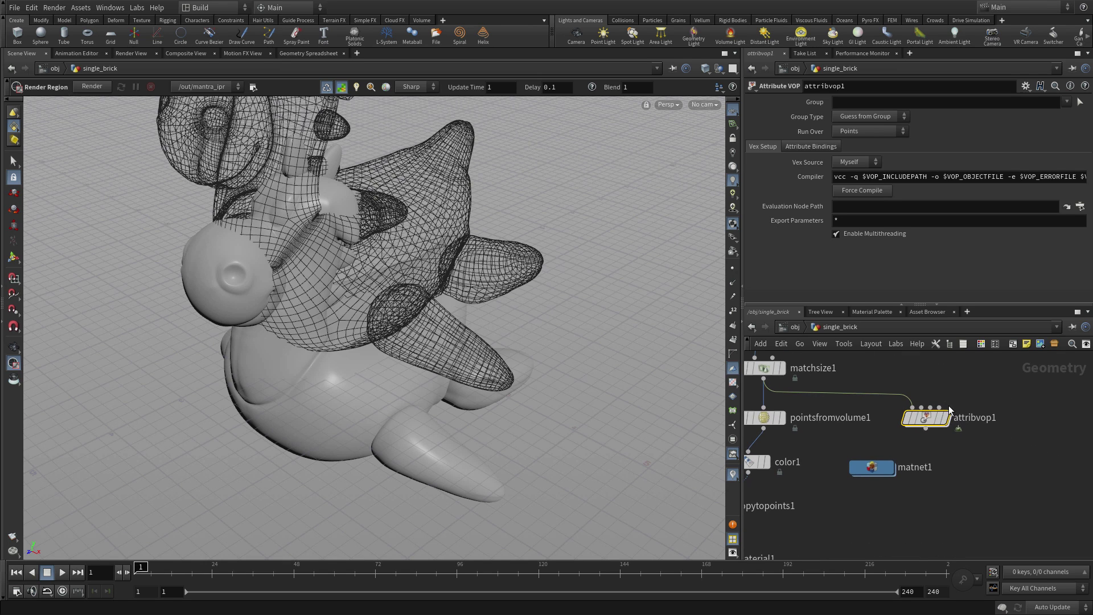
{"action": "left_click_drag", "start_coordinate": [891, 475], "coordinate": [1021, 503]}
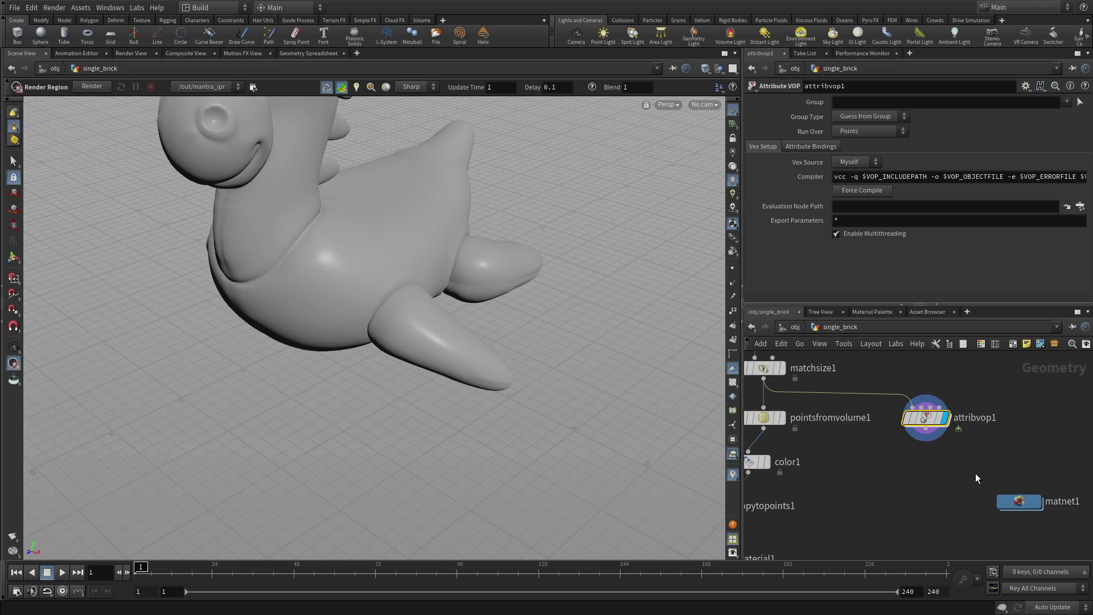
{"action": "middle_click_drag", "start_coordinate": [1010, 485], "coordinate": [963, 499]}
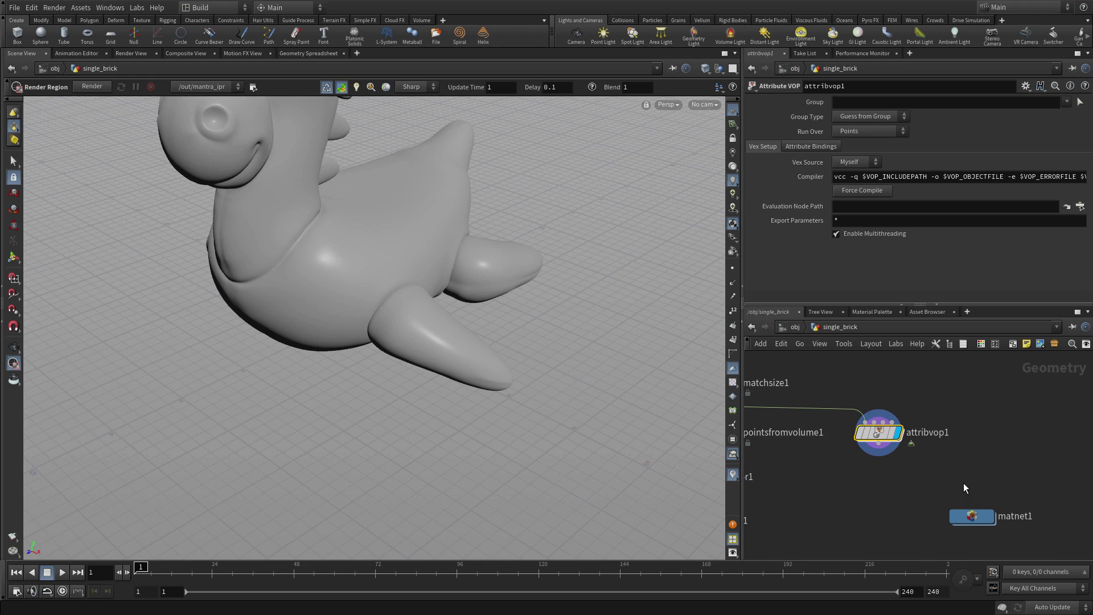
{"action": "left_click", "coordinate": [843, 132]}
{"action": "left_click", "coordinate": [848, 176]}
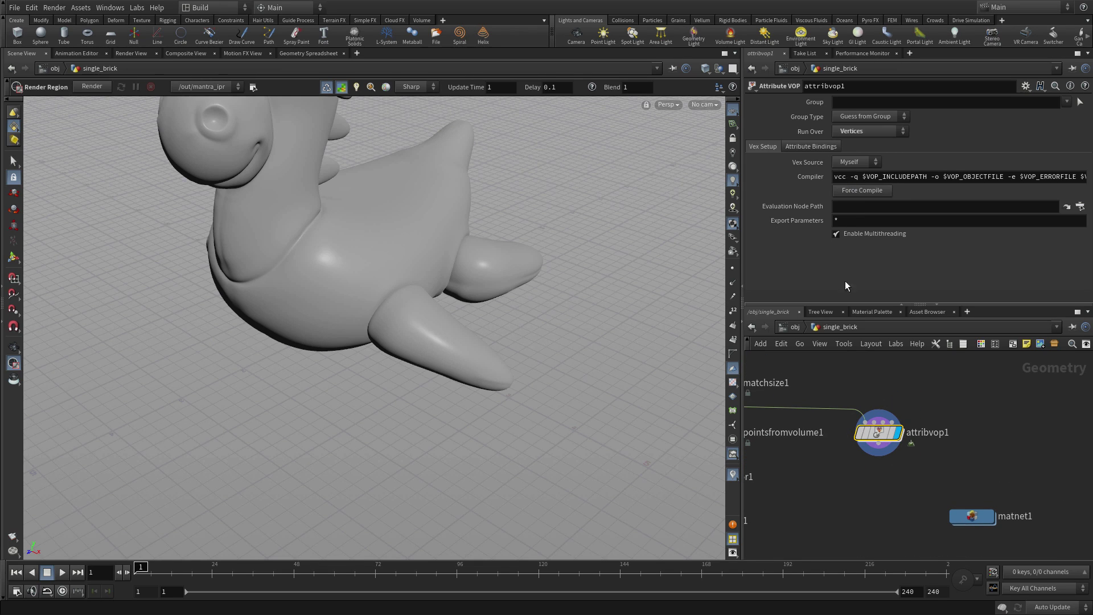
{"action": "left_click", "coordinate": [875, 508]}
Inside attribvop1, rearrange the globals and output nodes and add a Texture node, texture1
{"action": "double_click", "coordinate": [882, 434]}
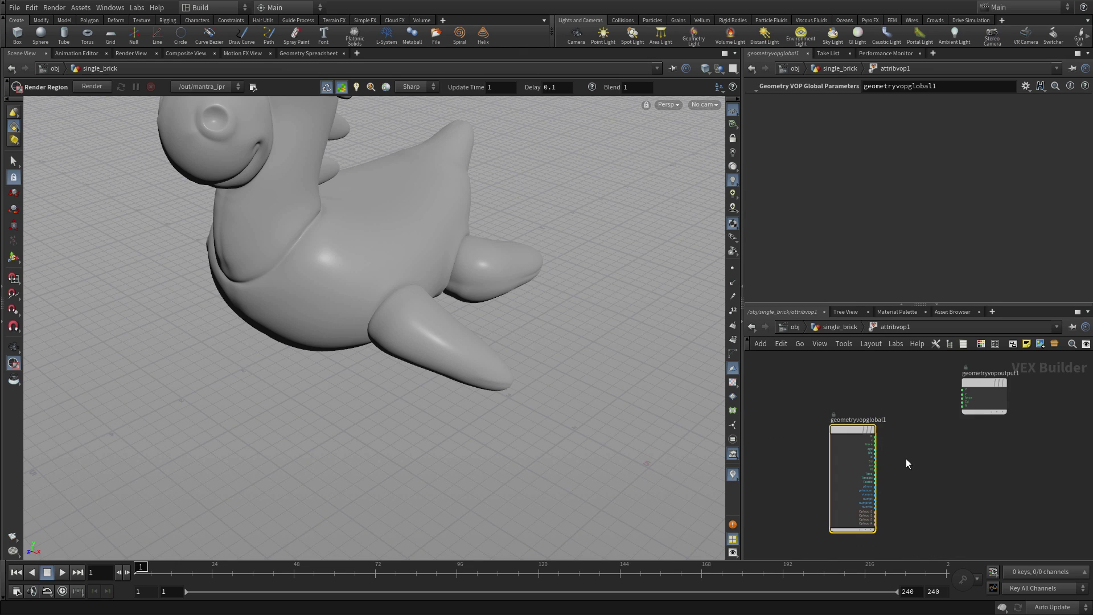
{"action": "left_click_drag", "start_coordinate": [851, 431], "coordinate": [797, 395]}
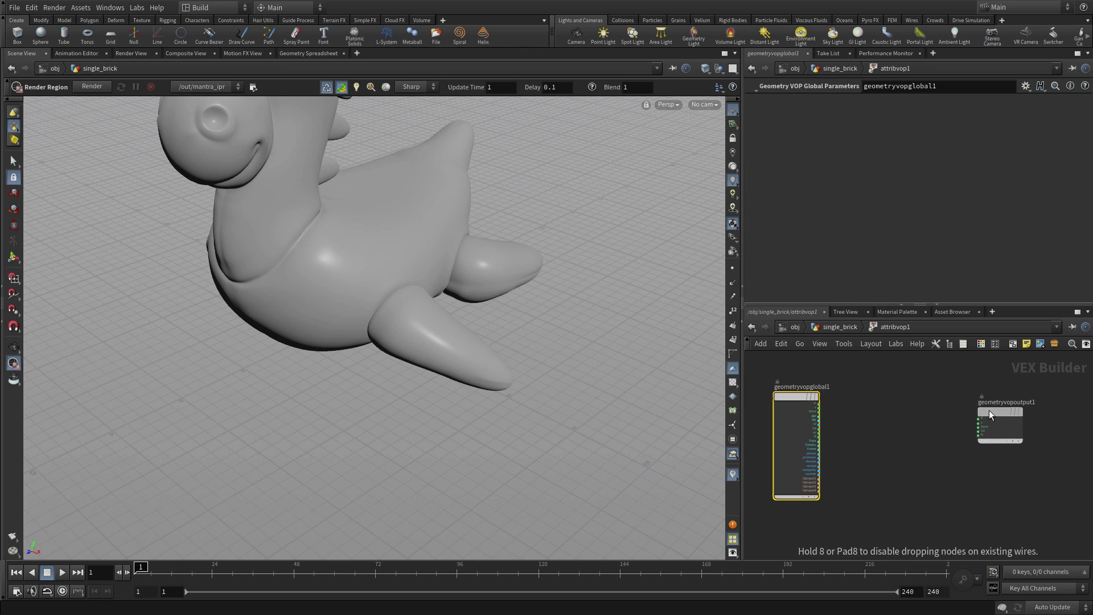
{"action": "left_click_drag", "start_coordinate": [989, 414], "coordinate": [991, 416]}
{"action": "left_click", "coordinate": [869, 450]}
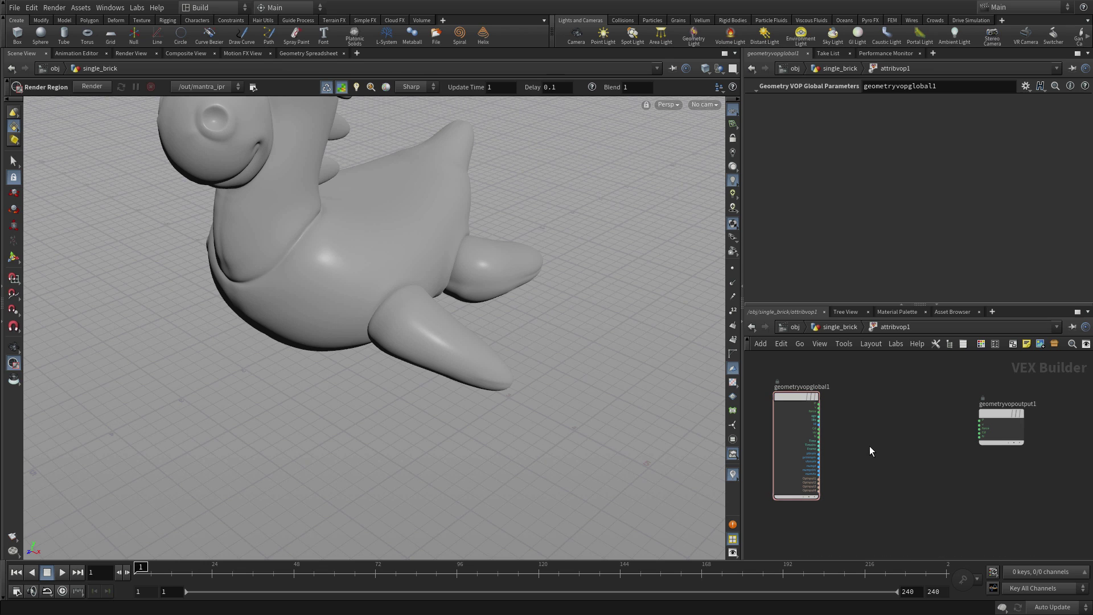
{"action": "key", "text": "Tab"}
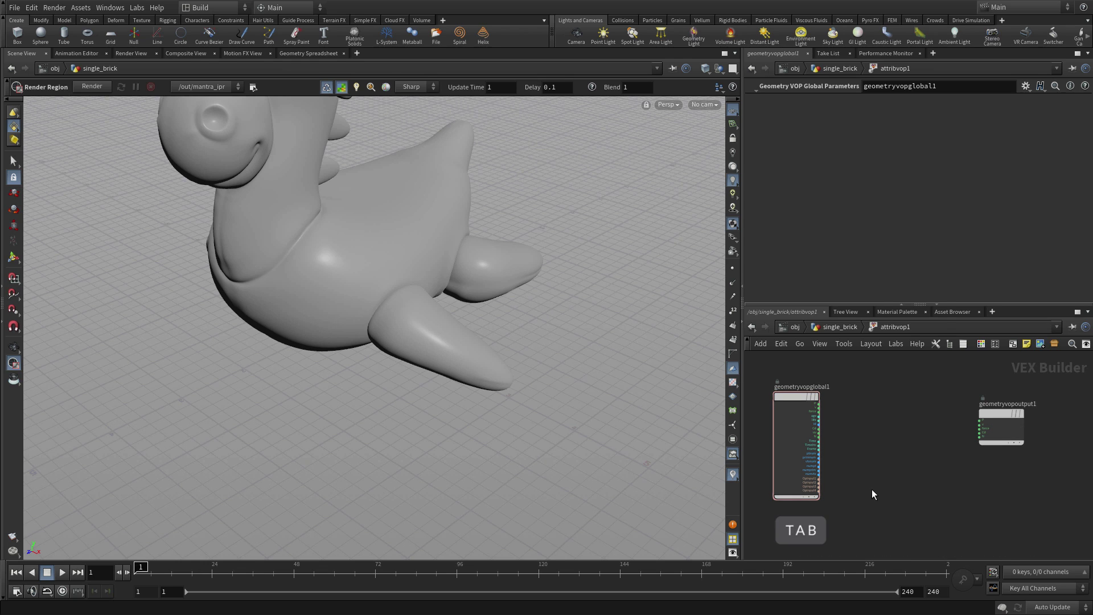
{"action": "type", "text": "tex"}
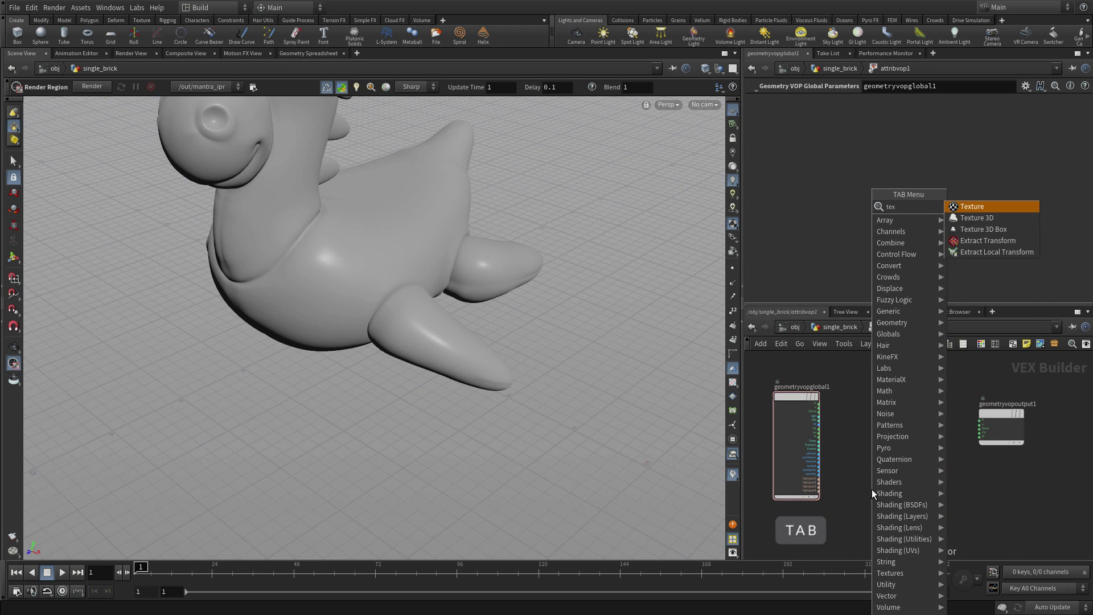
{"action": "key", "text": "Return"}
{"action": "left_click", "coordinate": [885, 431]}
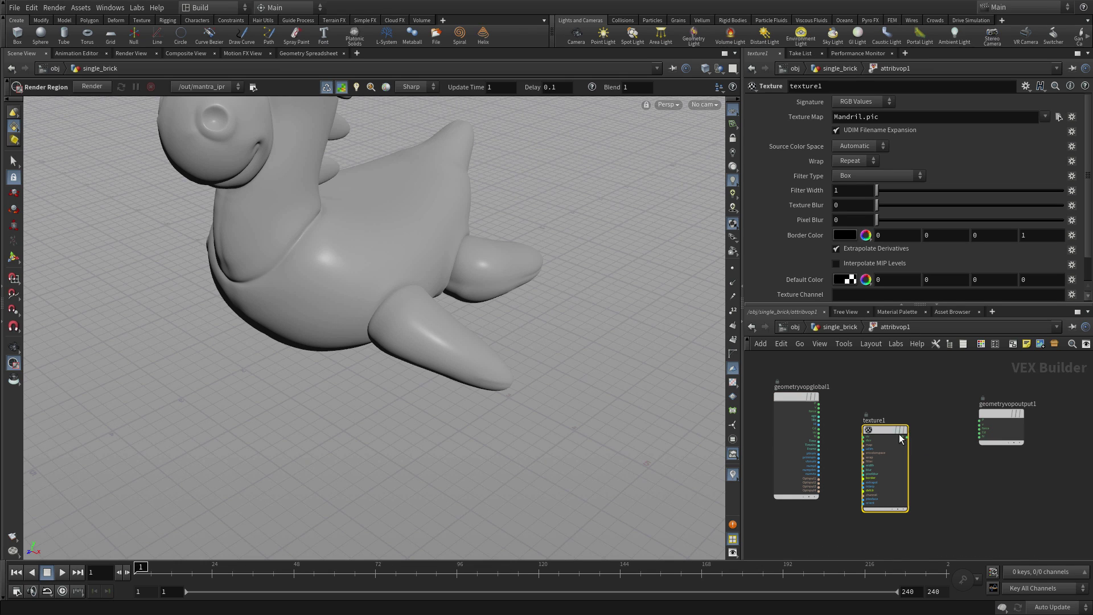
Wire texture1's clr output into the output node's Cd, then move the globals node aside
{"action": "left_click", "coordinate": [906, 437]}
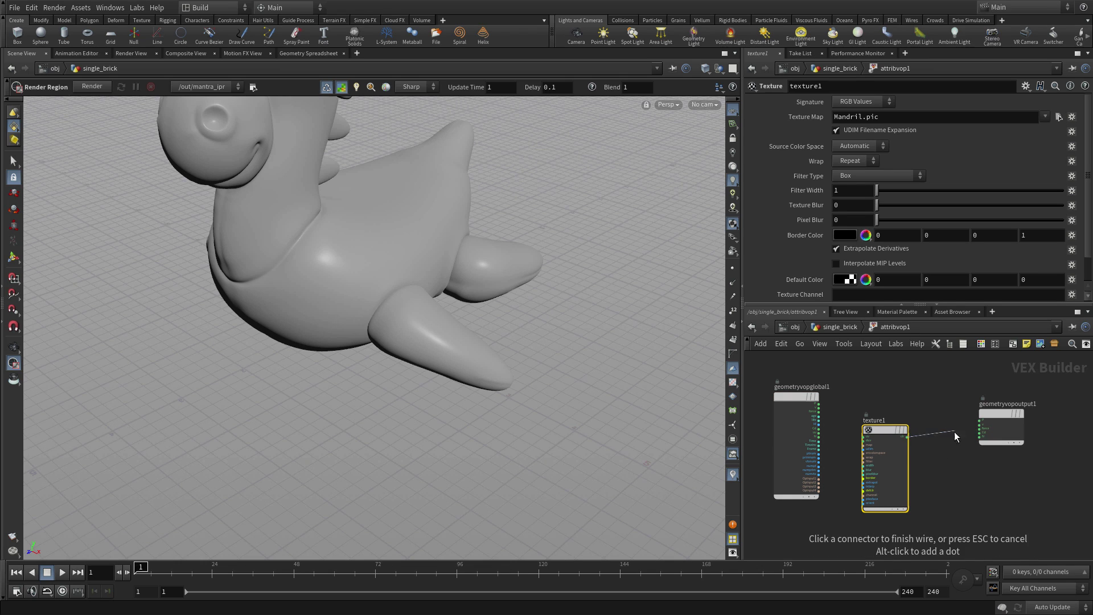
{"action": "left_click", "coordinate": [979, 437]}
{"action": "right_click_drag", "start_coordinate": [976, 460], "coordinate": [1007, 439]}
{"action": "left_click", "coordinate": [981, 415]}
{"action": "left_click", "coordinate": [981, 407]}
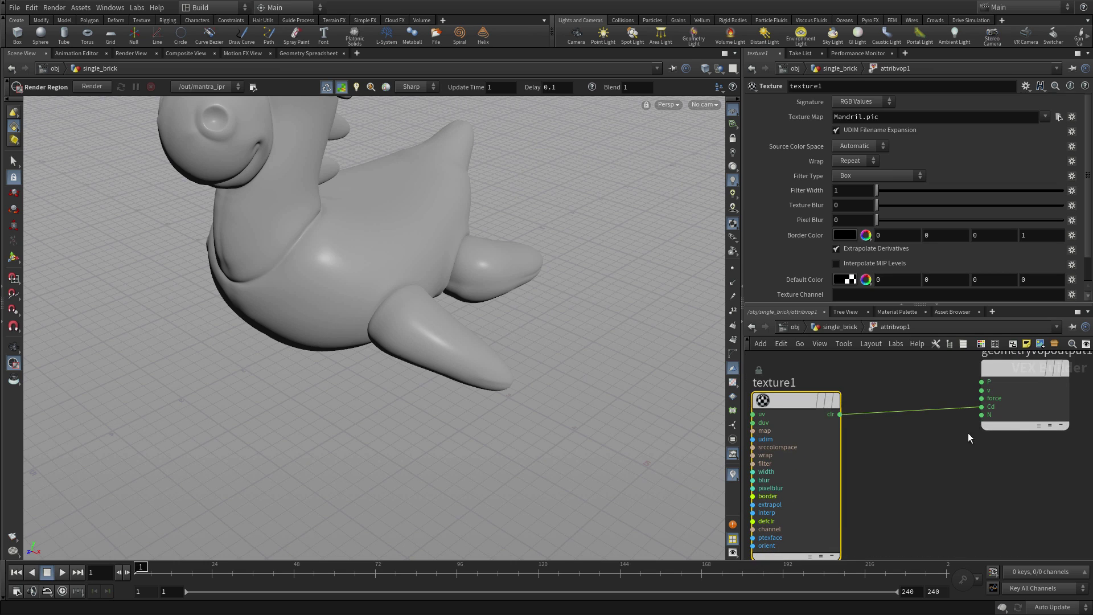
{"action": "right_click_drag", "start_coordinate": [954, 462], "coordinate": [924, 463]}
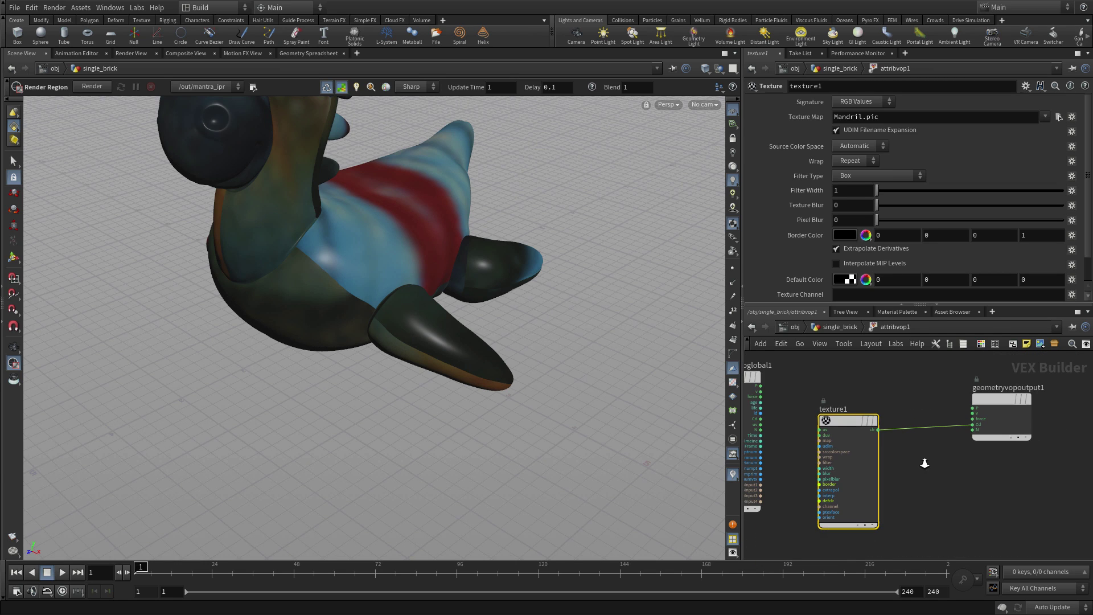
{"action": "right_click_drag", "start_coordinate": [950, 473], "coordinate": [921, 478]}
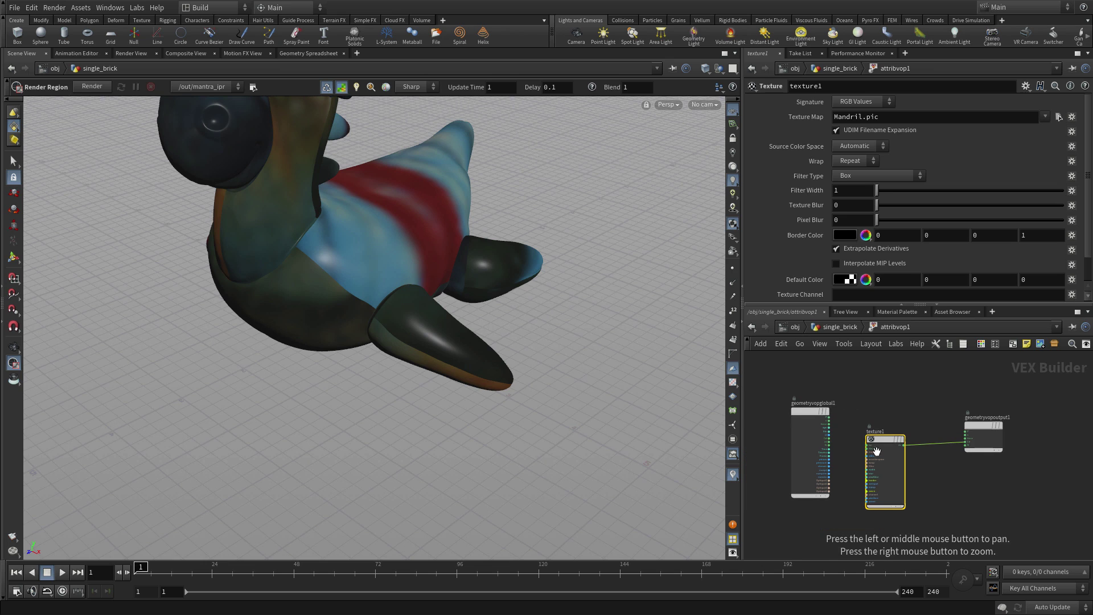
{"action": "left_click_drag", "start_coordinate": [811, 420], "coordinate": [764, 443]}
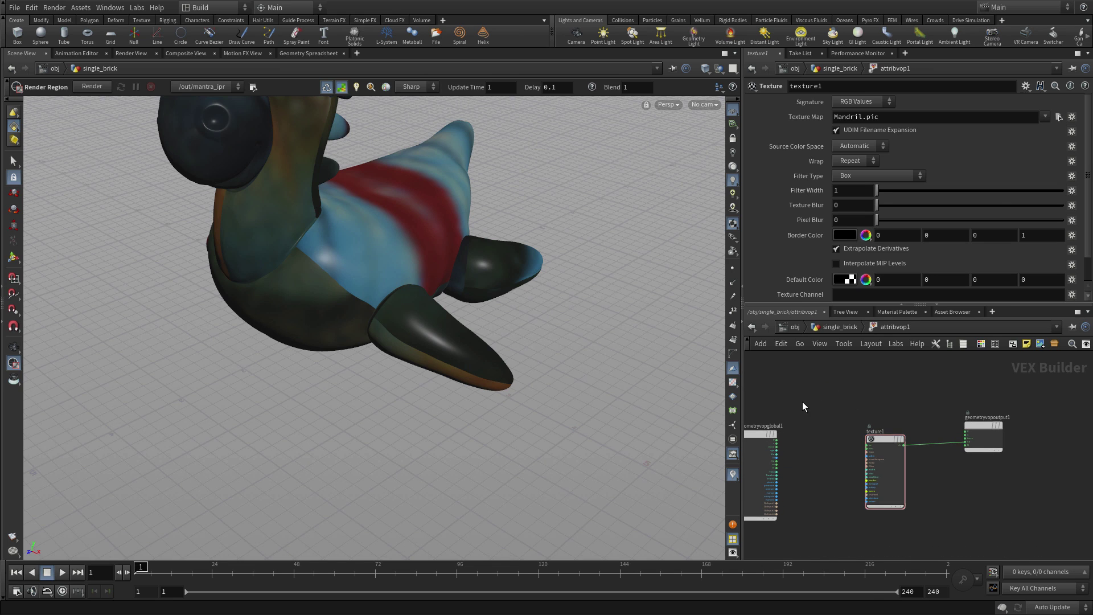
Add a uvcoords1 node and connect its uv output to texture1's uv input
{"action": "key", "text": "Tab"}
{"action": "type", "text": "uv"}
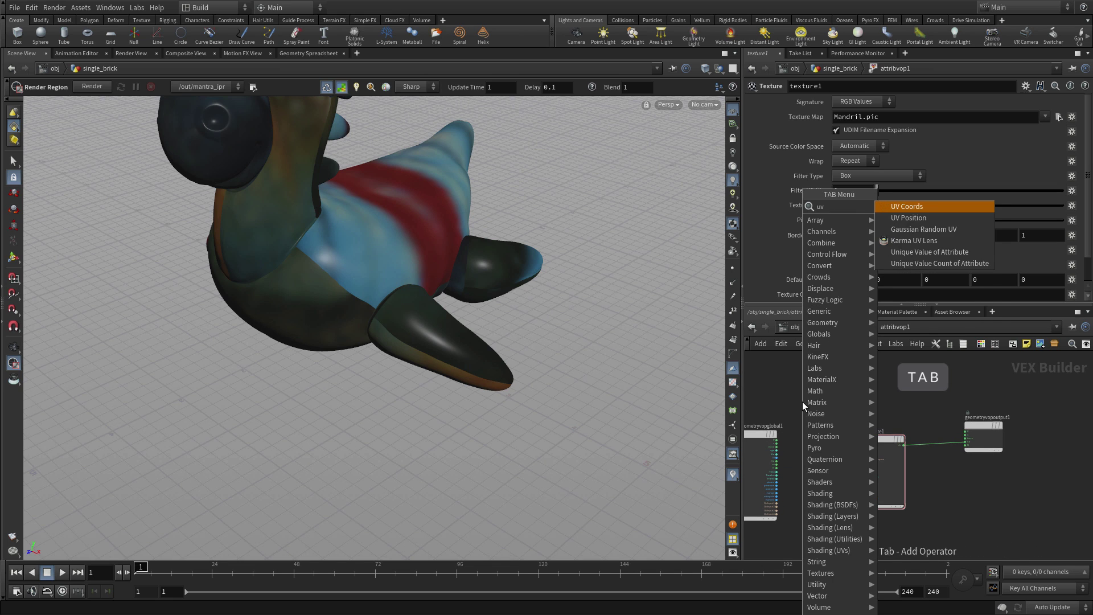
{"action": "key", "text": "Return"}
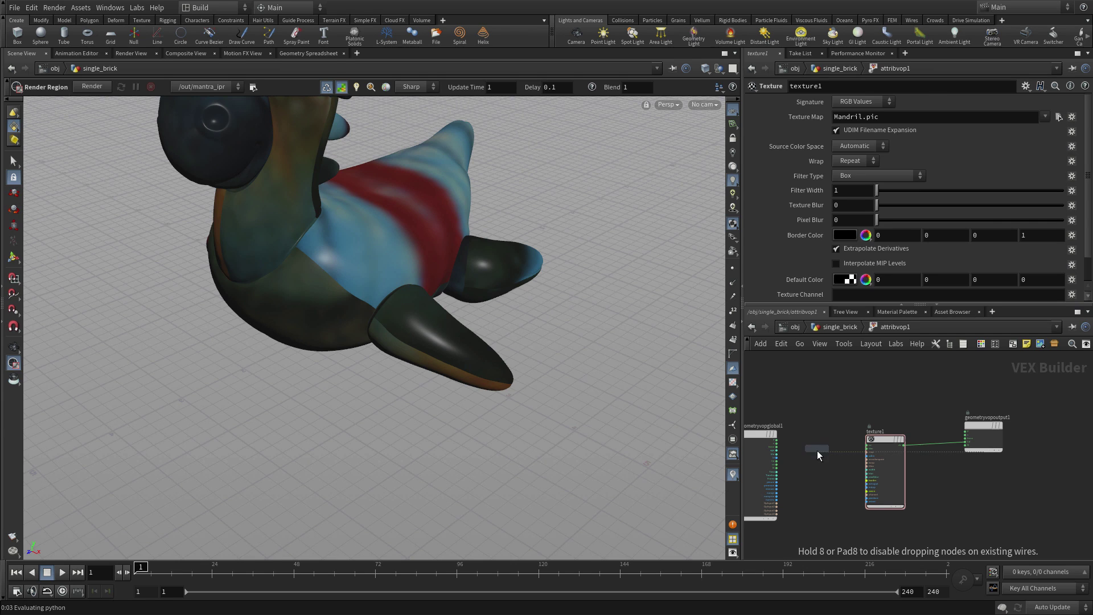
{"action": "left_click", "coordinate": [817, 449]}
{"action": "scroll", "coordinate": [821, 485], "scroll_direction": "up", "scroll_amount": 5}
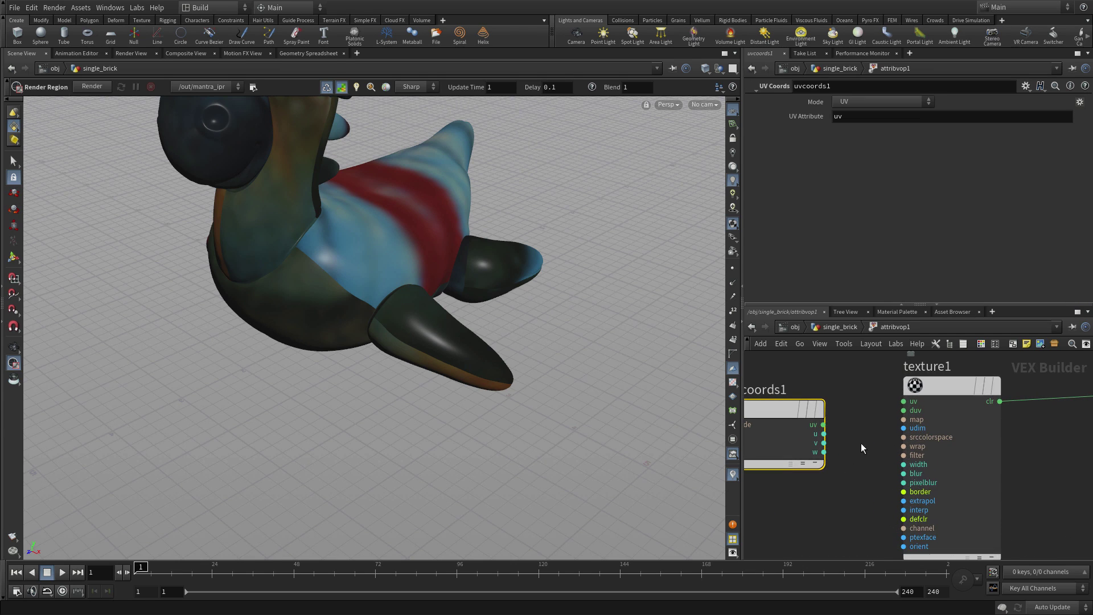
{"action": "left_click", "coordinate": [823, 424]}
{"action": "left_click", "coordinate": [903, 401]}
Promote texture1's map as a parameter labelled 'Texture Map' and return to the geometry level
{"action": "left_click", "coordinate": [941, 382]}
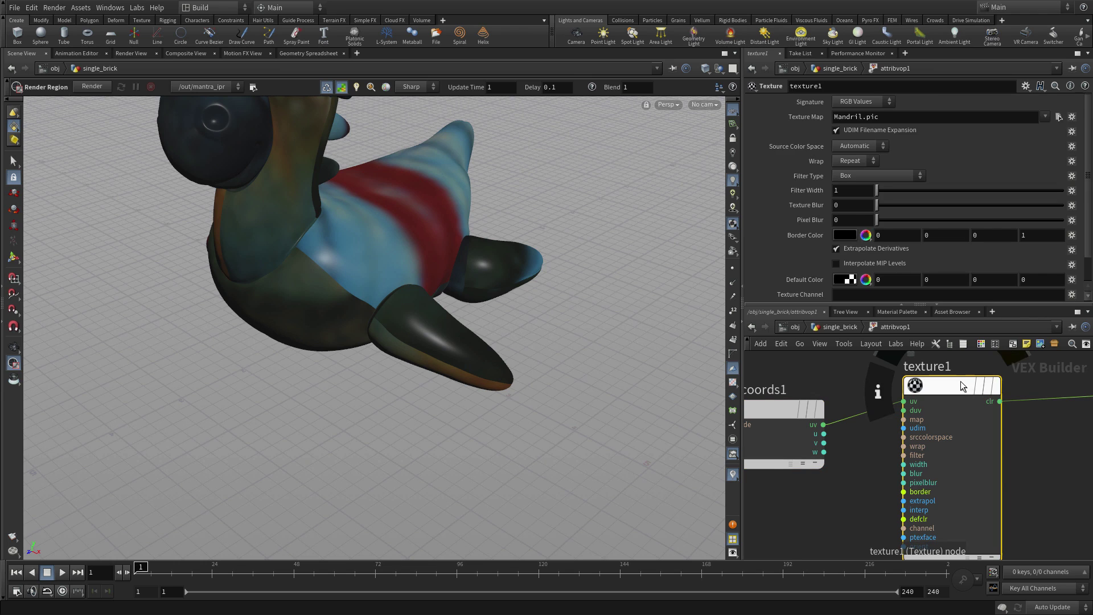
{"action": "left_click", "coordinate": [1072, 117]}
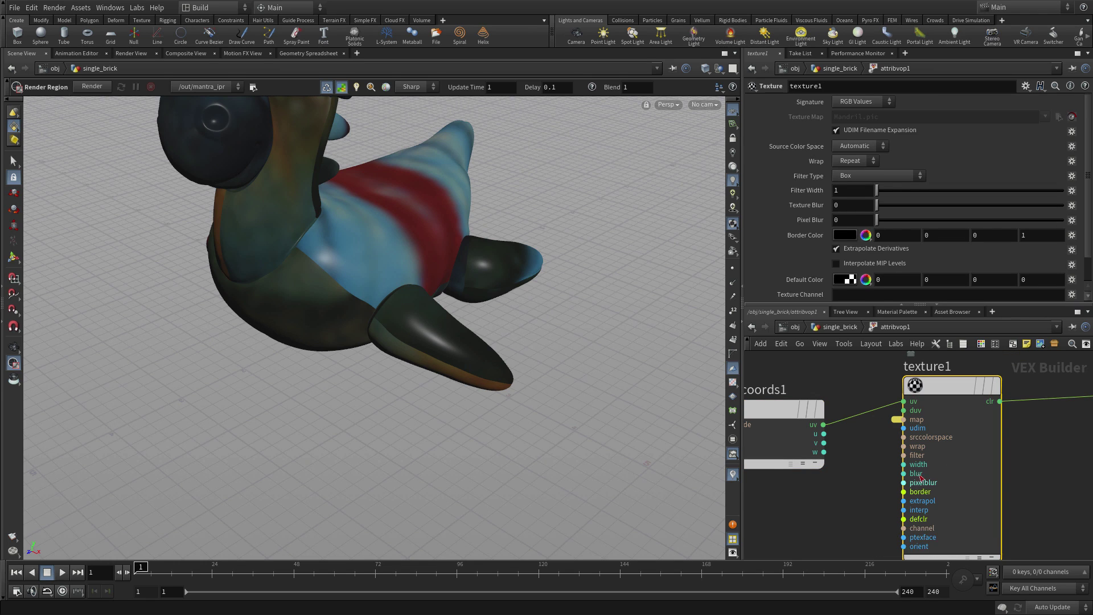
{"action": "left_click", "coordinate": [897, 419]}
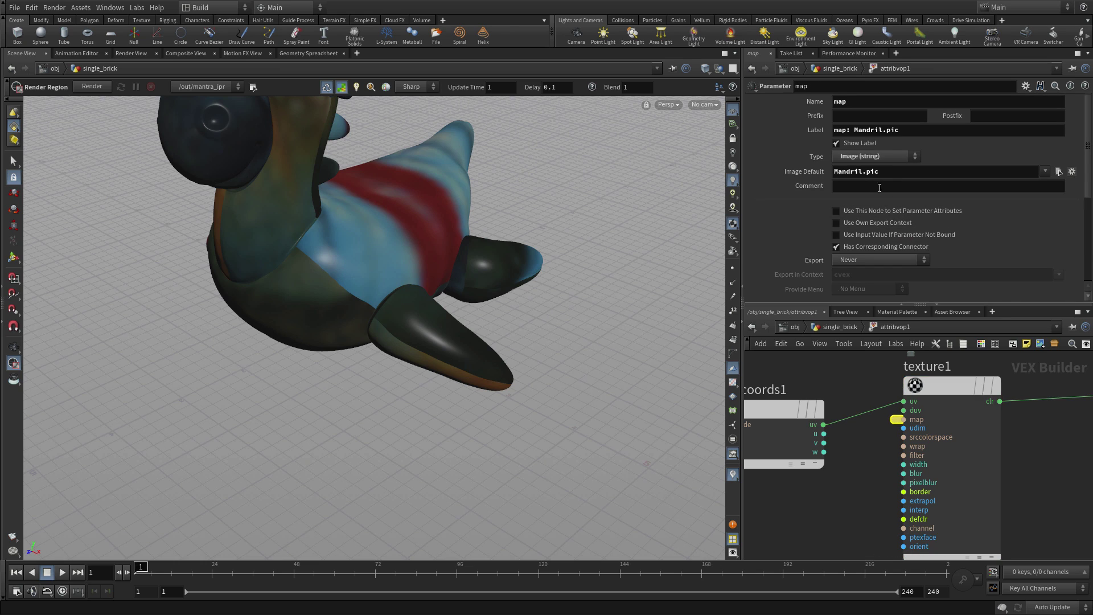
{"action": "left_click", "coordinate": [914, 130]}
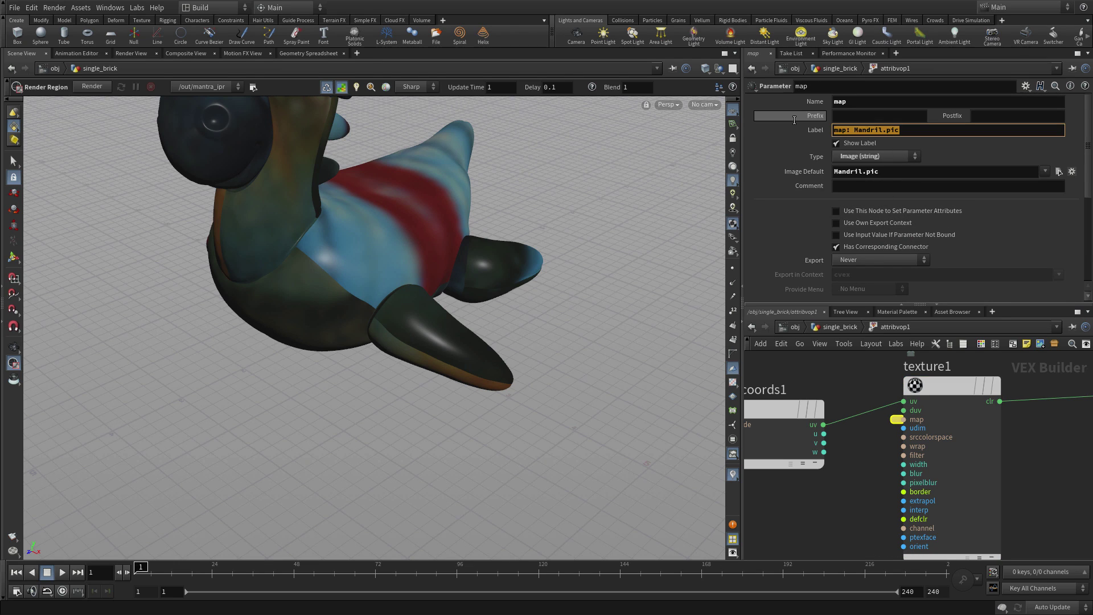
{"action": "type", "text": "Texture Ma"}
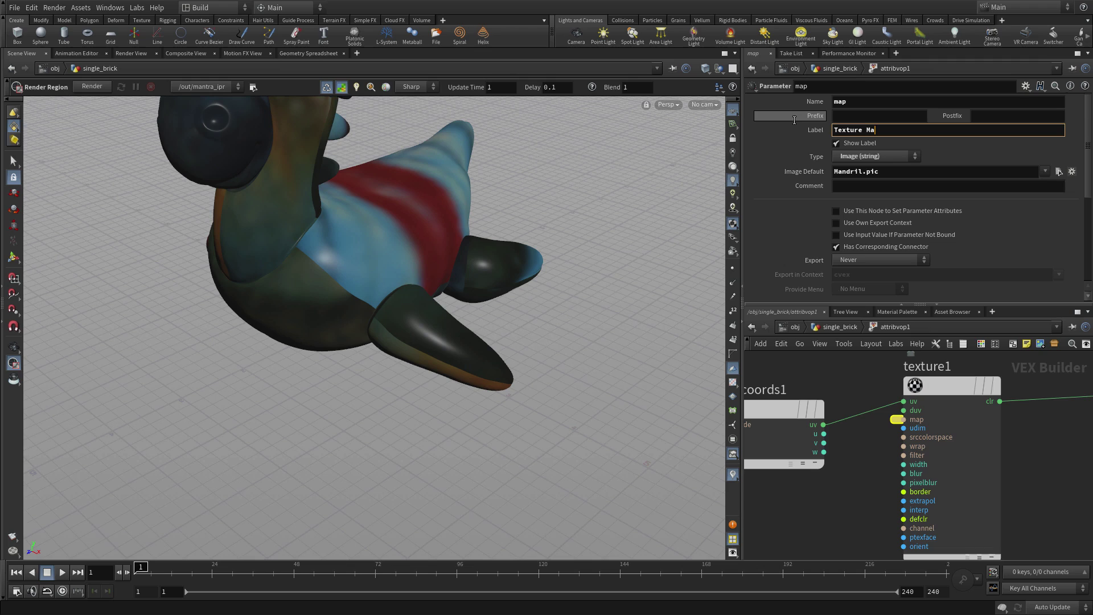
{"action": "type", "text": "p"}
{"action": "key", "text": "Return"}
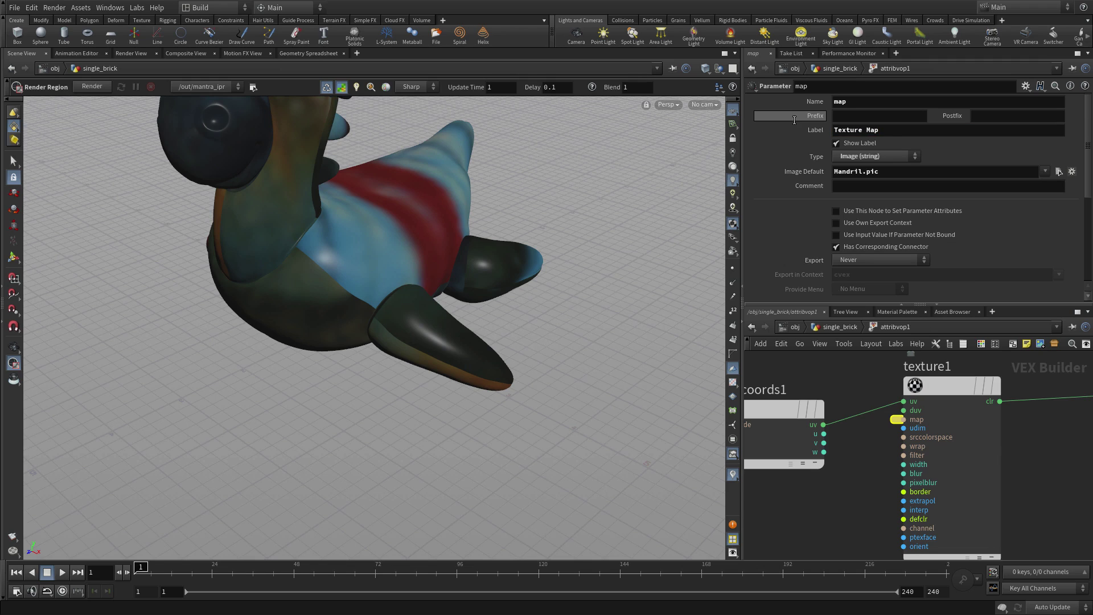
{"action": "left_click", "coordinate": [1033, 438]}
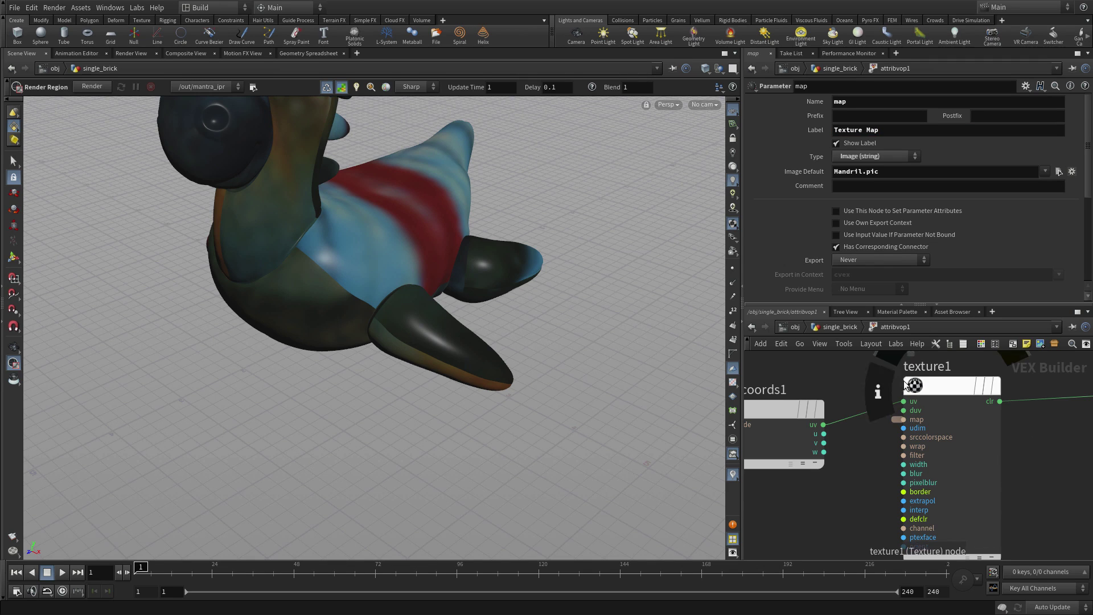
{"action": "key", "text": "u"}
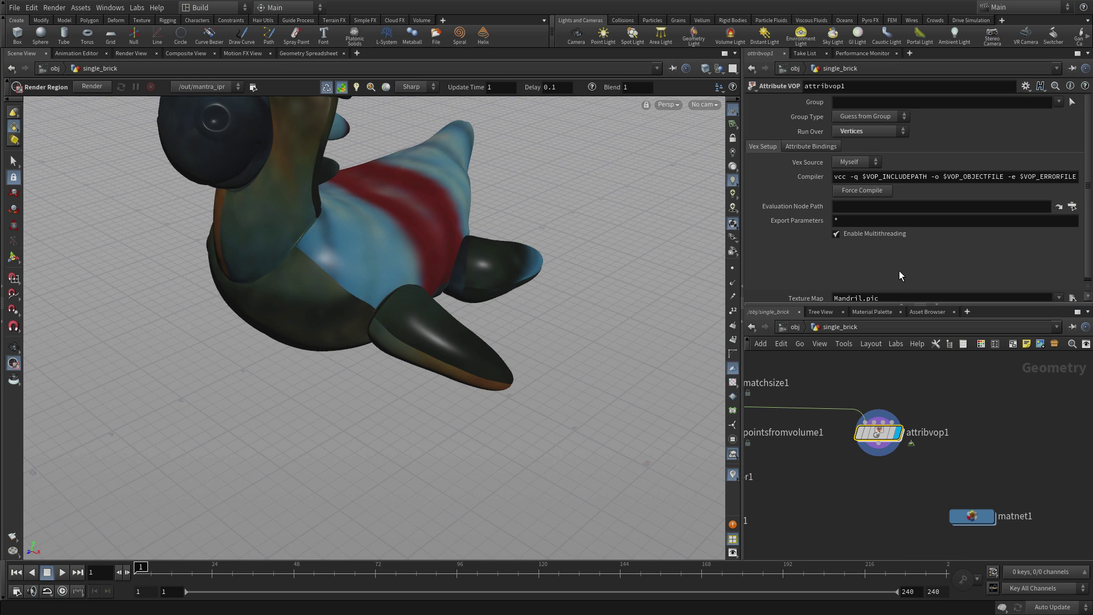
{"action": "scroll", "coordinate": [899, 271], "scroll_direction": "down", "scroll_amount": 1}
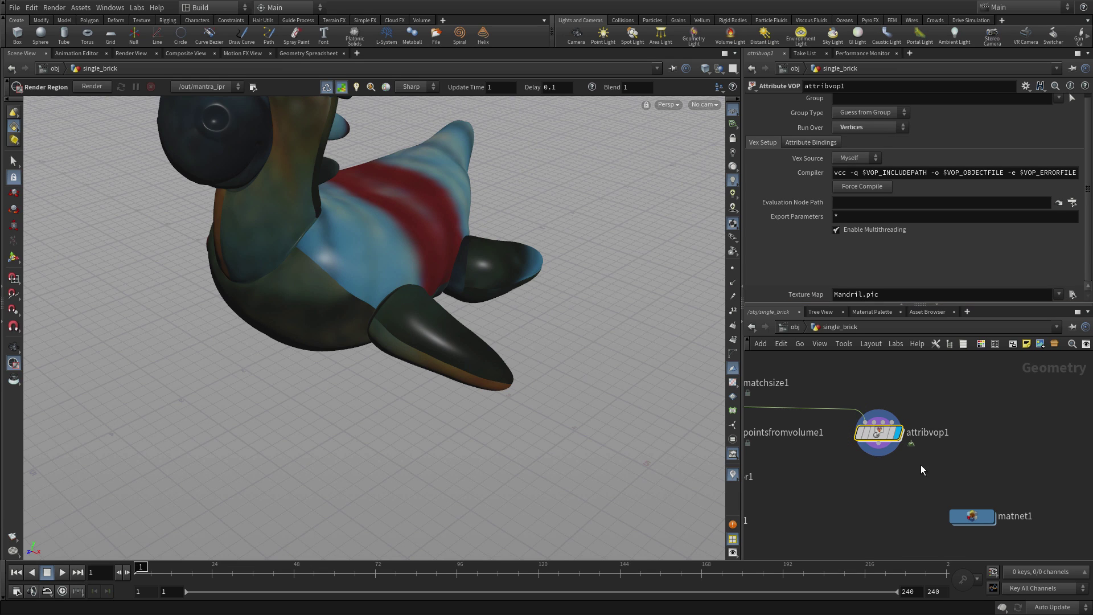
{"action": "scroll", "coordinate": [920, 469], "scroll_direction": "down", "scroll_amount": 2}
Add an Attribute Promote node below attribvop1 and wire attribvop1 into it
{"action": "key", "text": "Tab"}
{"action": "type", "text": "attri"}
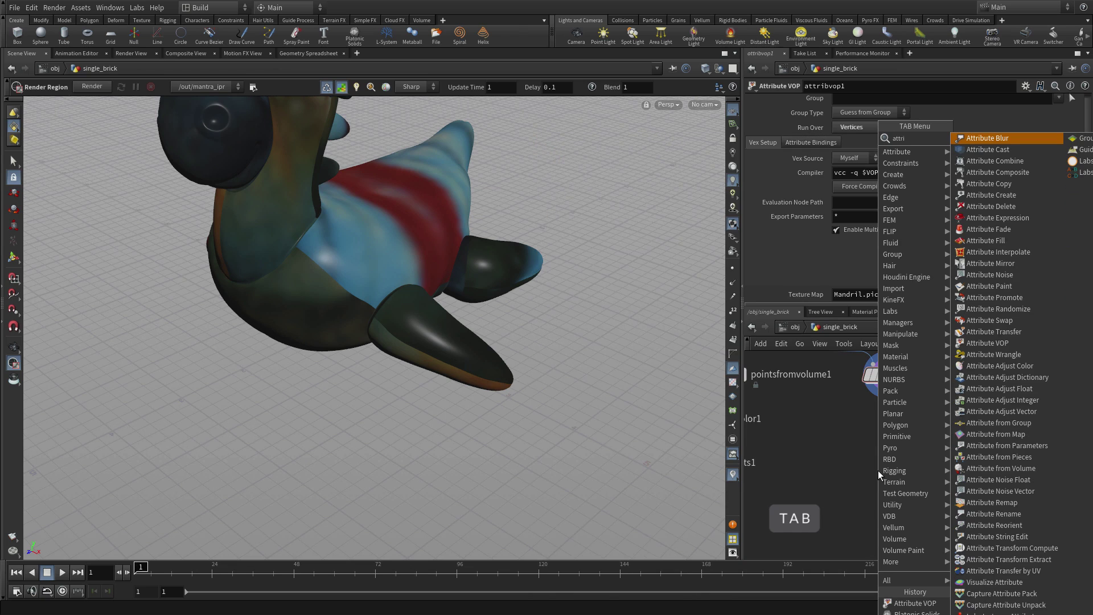
{"action": "type", "text": "bupr"}
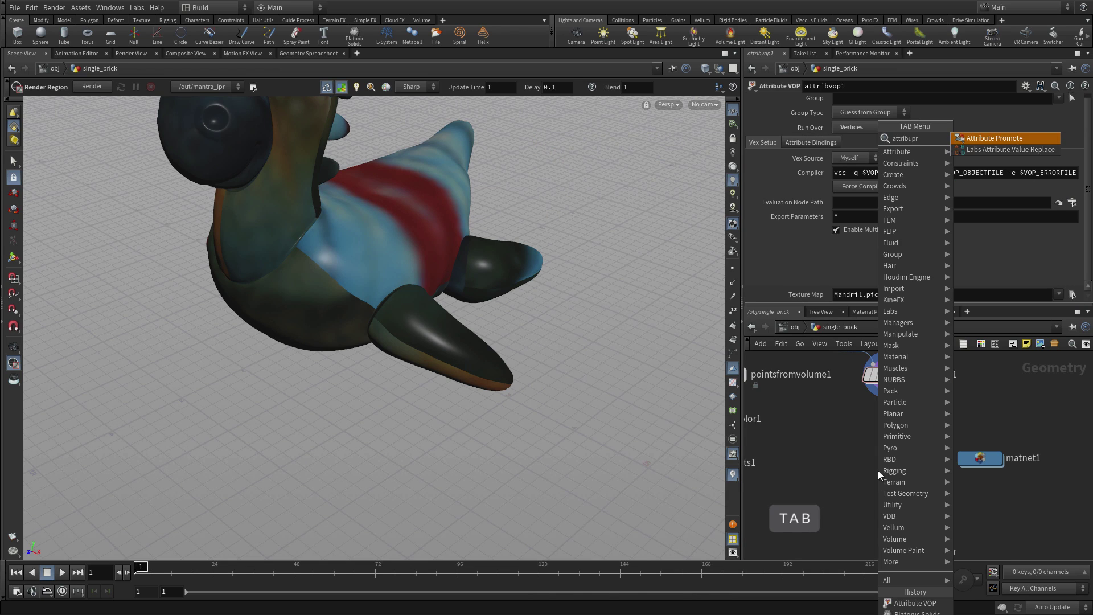
{"action": "key", "text": "Return"}
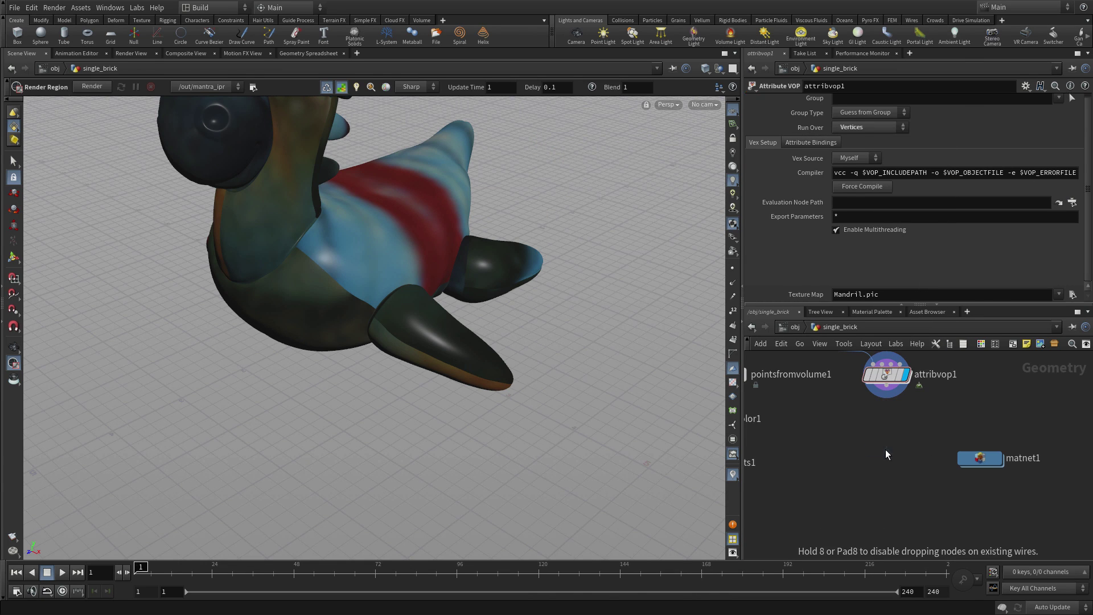
{"action": "left_click", "coordinate": [886, 449]}
{"action": "left_click", "coordinate": [887, 438]}
{"action": "left_click", "coordinate": [889, 431]}
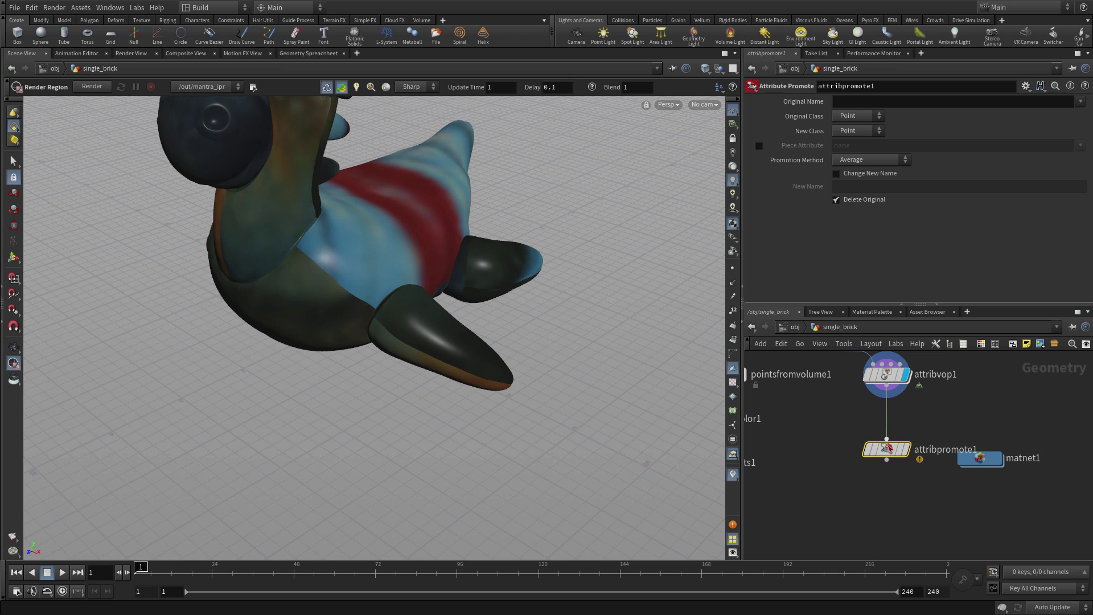
Set attribpromote1's Original Class to Vertex and Original Name to Cd
{"action": "mouse_move", "coordinate": [890, 449]}
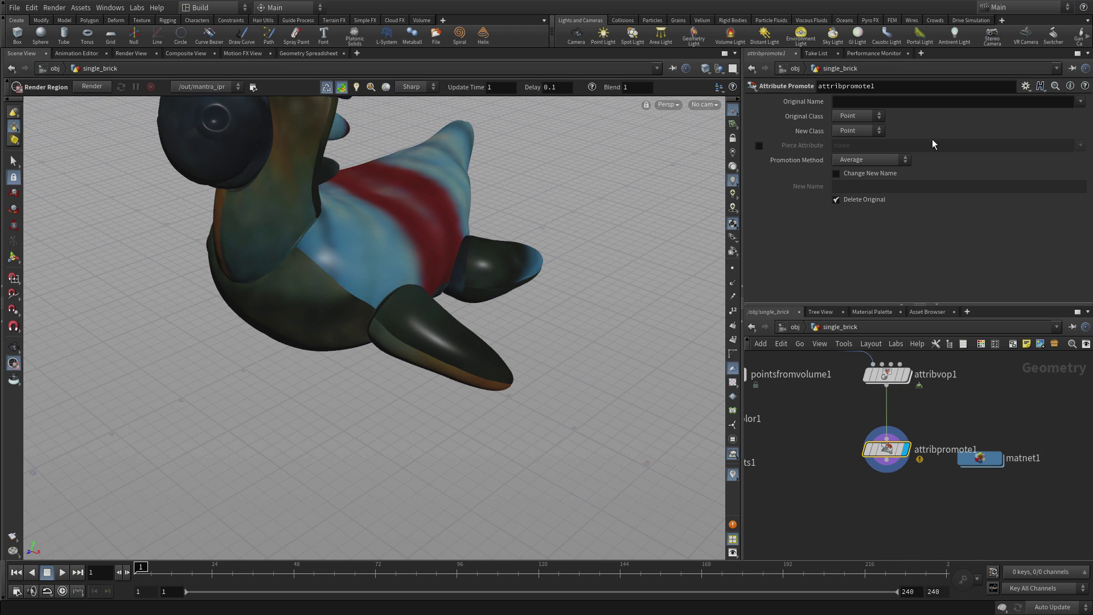
{"action": "left_click", "coordinate": [859, 115]}
{"action": "left_click", "coordinate": [856, 162]}
{"action": "left_click", "coordinate": [1080, 101]}
{"action": "left_click", "coordinate": [1085, 114]}
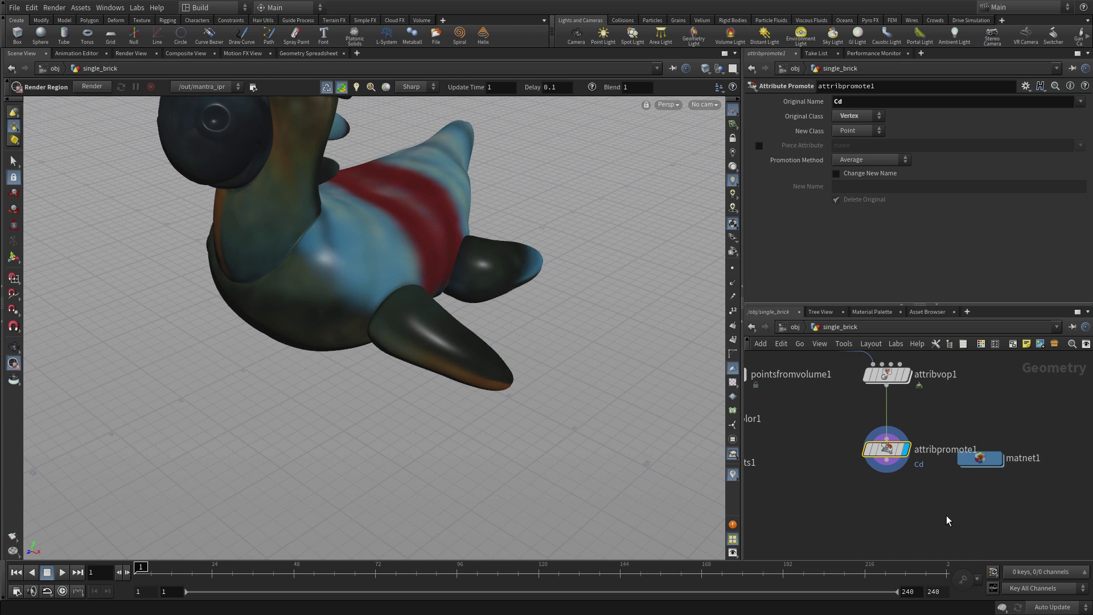
{"action": "scroll", "coordinate": [946, 514], "scroll_direction": "down", "scroll_amount": 3}
{"action": "middle_click_drag", "start_coordinate": [903, 510], "coordinate": [898, 471]}
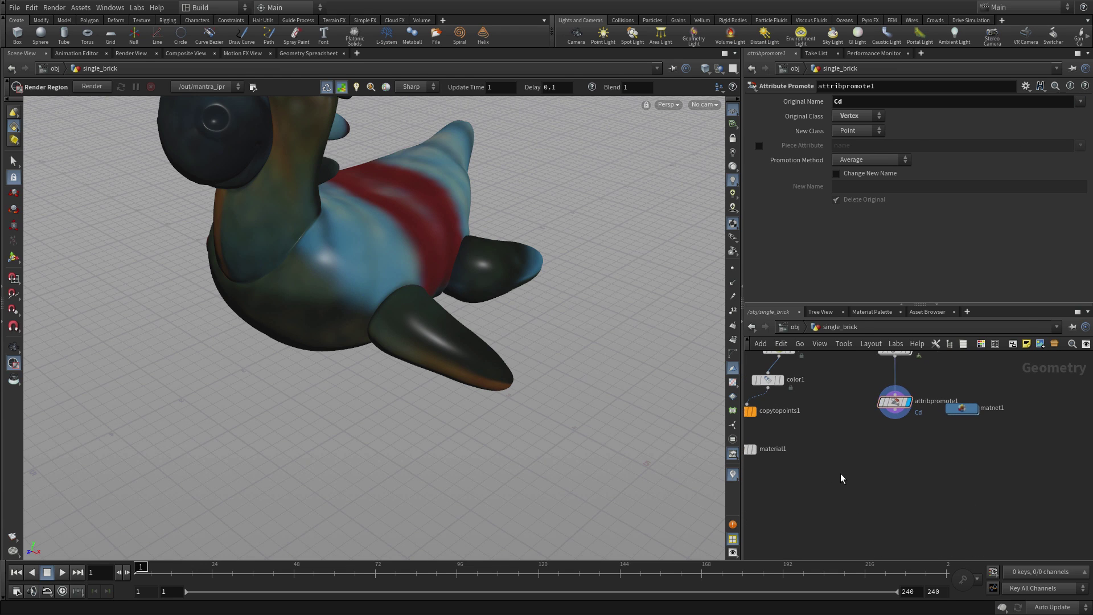
Add an Attribute Transfer node, attribtransfer1, to the network
{"action": "key", "text": "Tab"}
{"action": "type", "text": "attribur"}
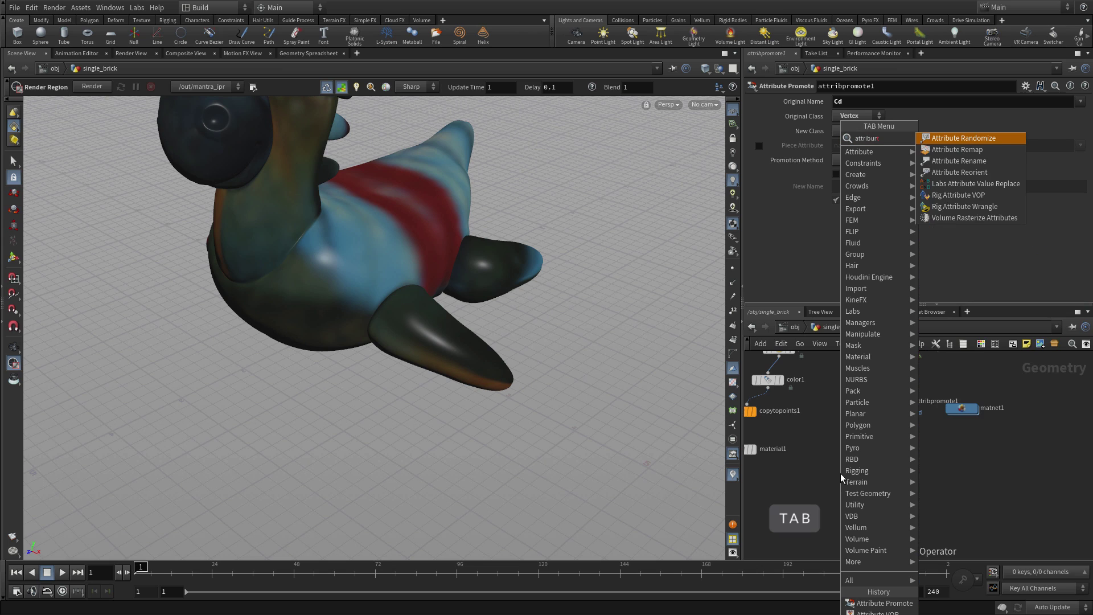
{"action": "key", "text": "BackSpace"}
{"action": "type", "text": "te"}
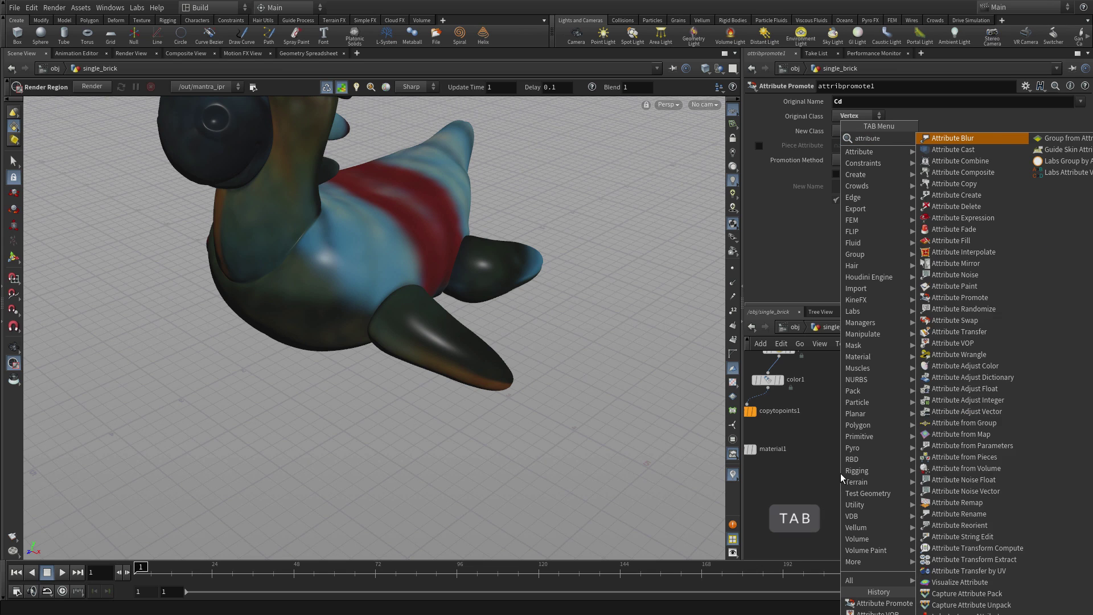
{"action": "type", "text": " tra"}
{"action": "key", "text": "Return"}
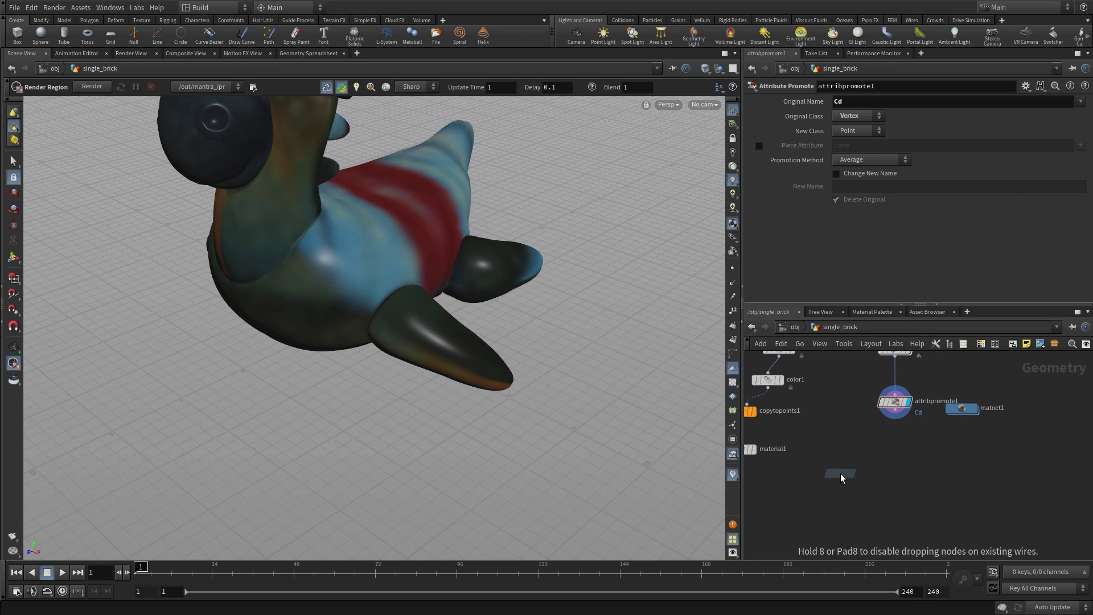
{"action": "left_click", "coordinate": [856, 443]}
{"action": "middle_click_drag", "start_coordinate": [929, 452], "coordinate": [917, 496]}
Wire pointsfromvolume1 and attribpromote1 into attribtransfer1, then move material1 and copytopoints1 lower
{"action": "left_click", "coordinate": [779, 404]}
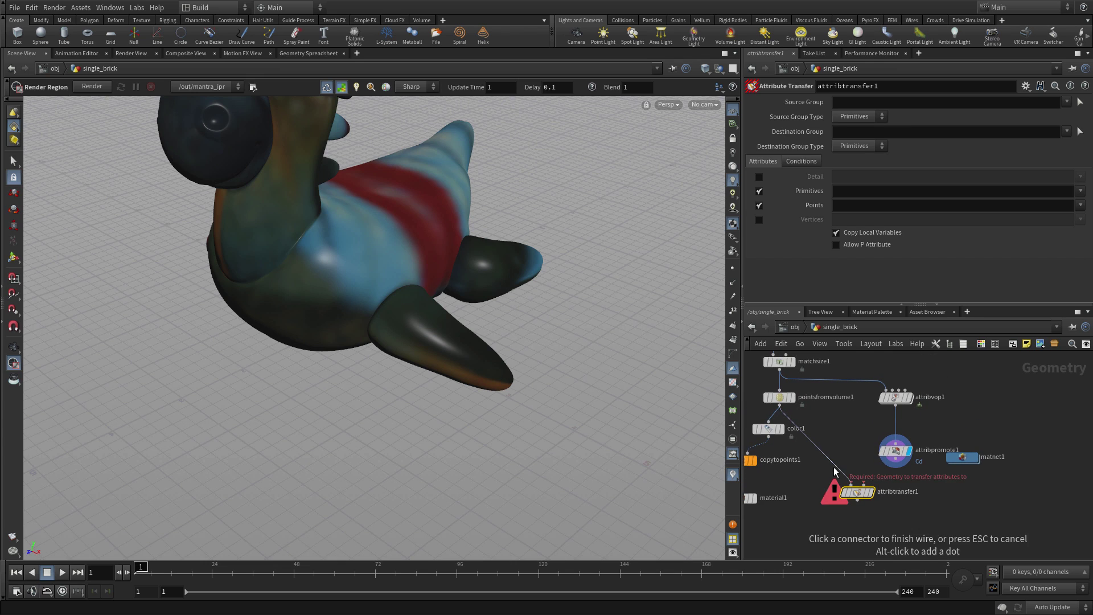
{"action": "left_click", "coordinate": [852, 483]}
{"action": "left_click", "coordinate": [895, 463]}
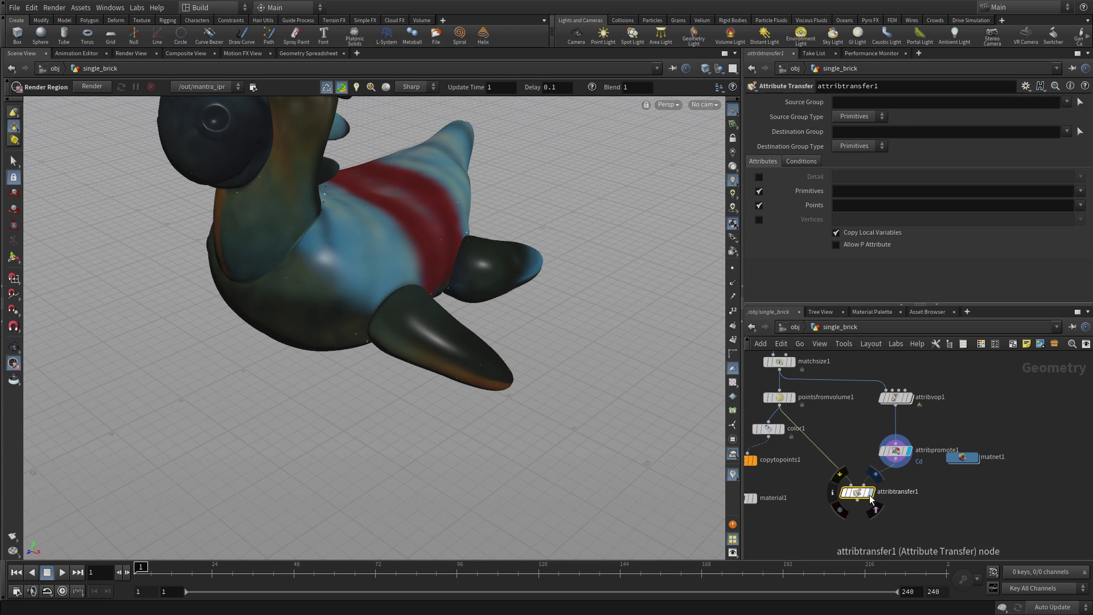
{"action": "left_click", "coordinate": [860, 492]}
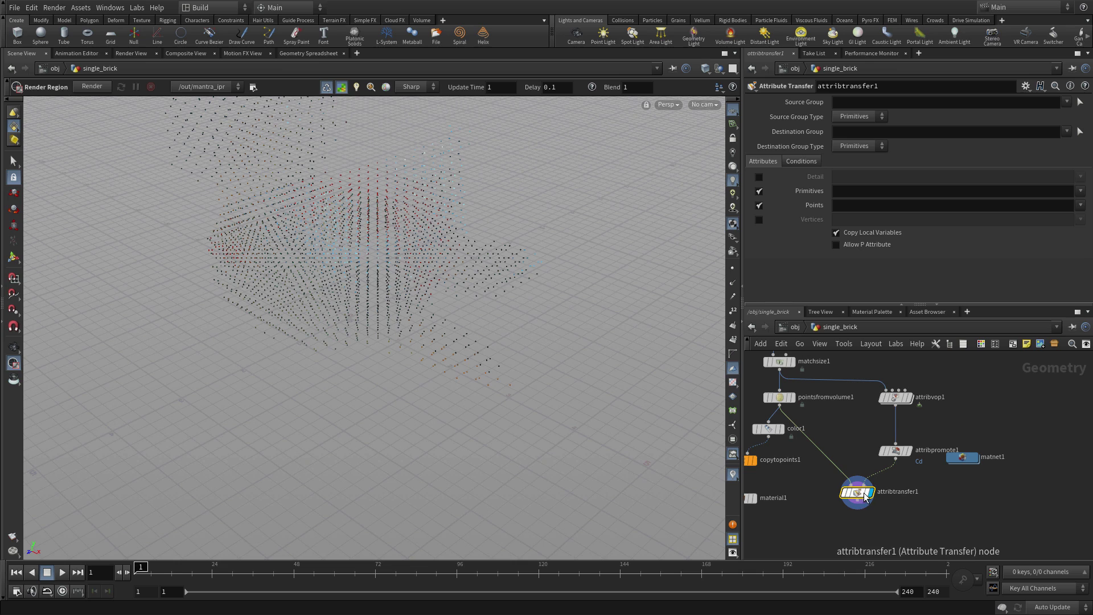
{"action": "middle_click_drag", "start_coordinate": [871, 534], "coordinate": [919, 499]}
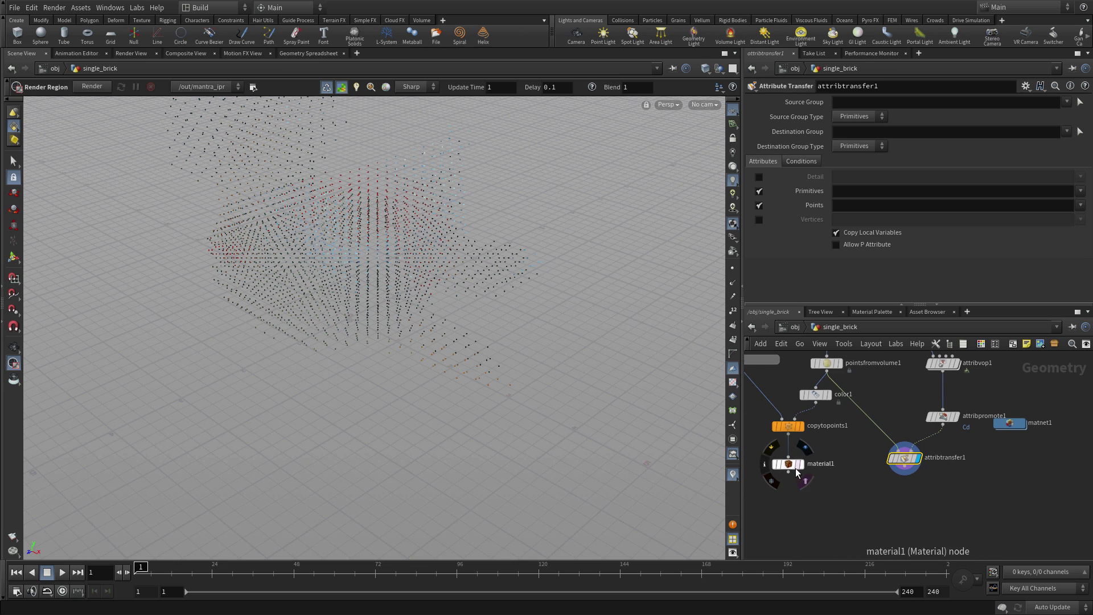
{"action": "left_click_drag", "start_coordinate": [794, 474], "coordinate": [784, 524]}
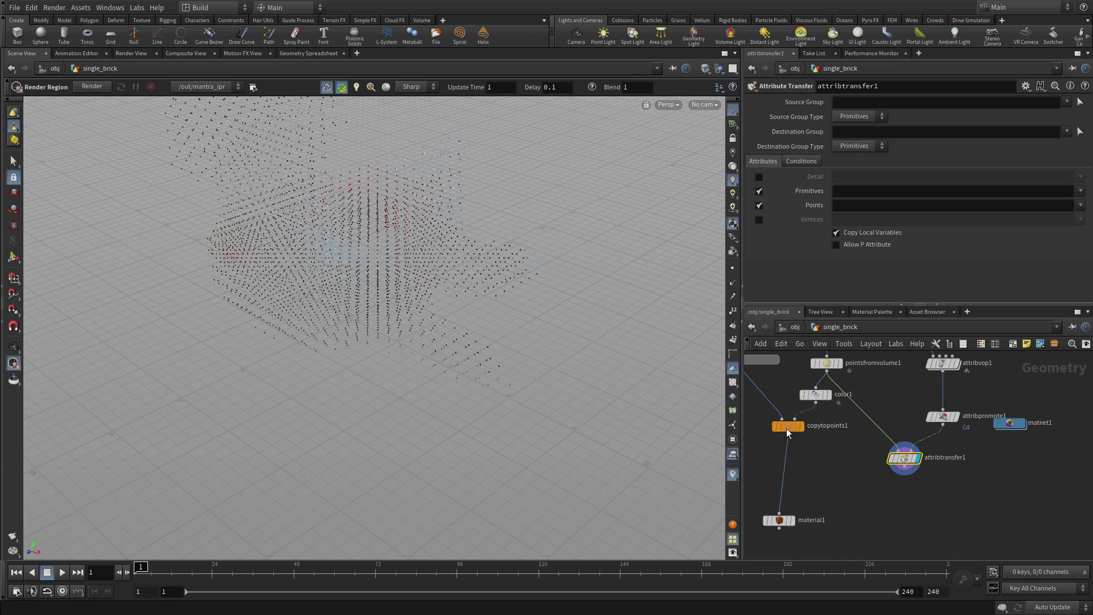
{"action": "left_click_drag", "start_coordinate": [787, 428], "coordinate": [769, 475]}
Add switch2 taking color1 and attribtransfer1 as inputs and feeding copytopoints1
{"action": "key", "text": "Tab"}
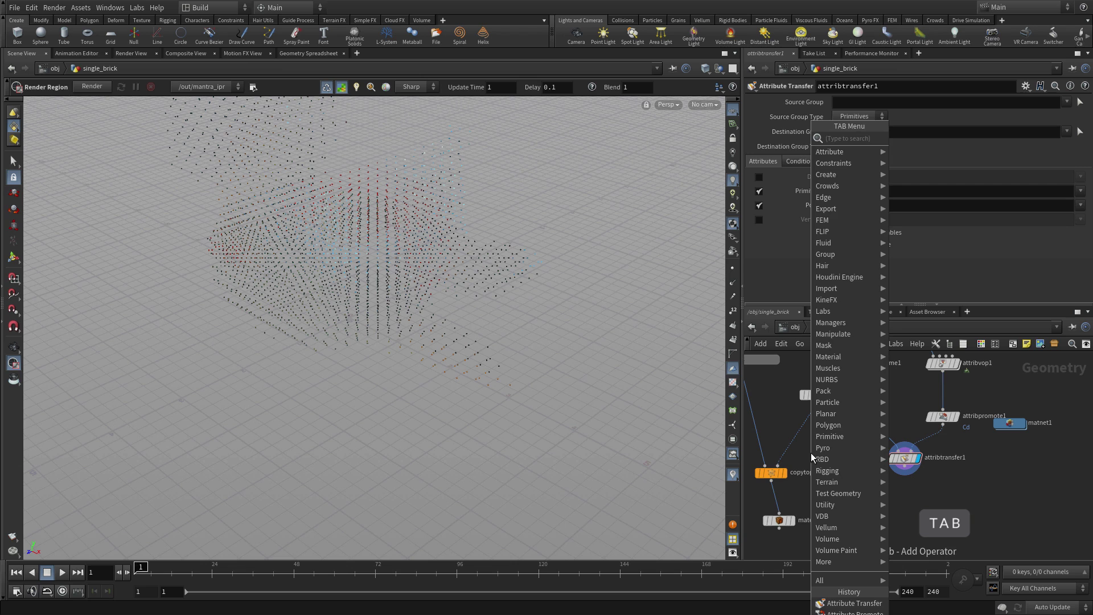
{"action": "type", "text": "swe"}
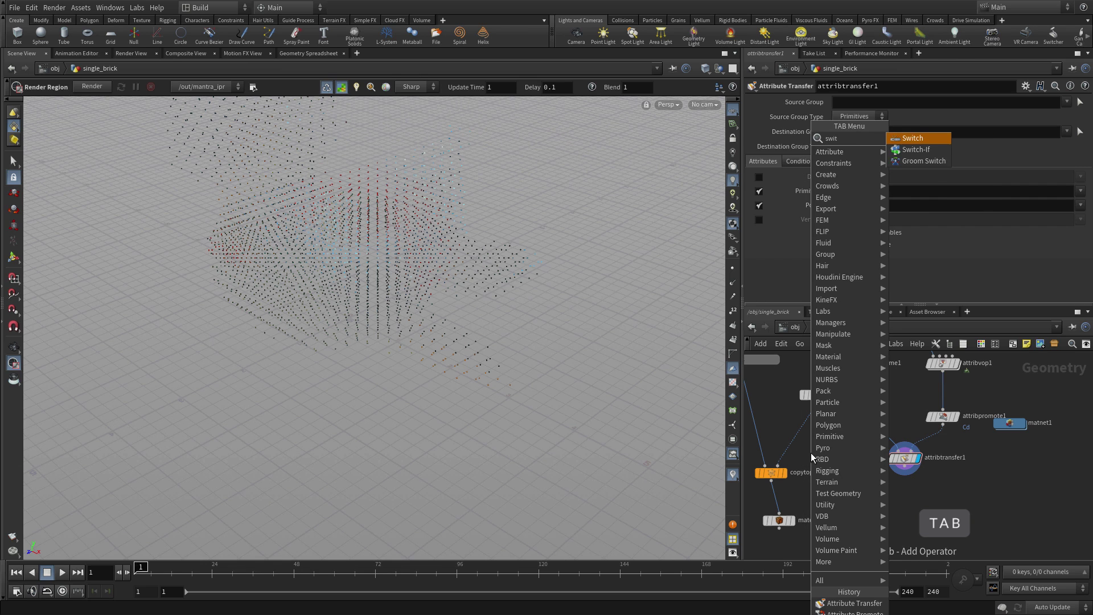
{"action": "key", "text": "Return"}
{"action": "left_click", "coordinate": [832, 451]}
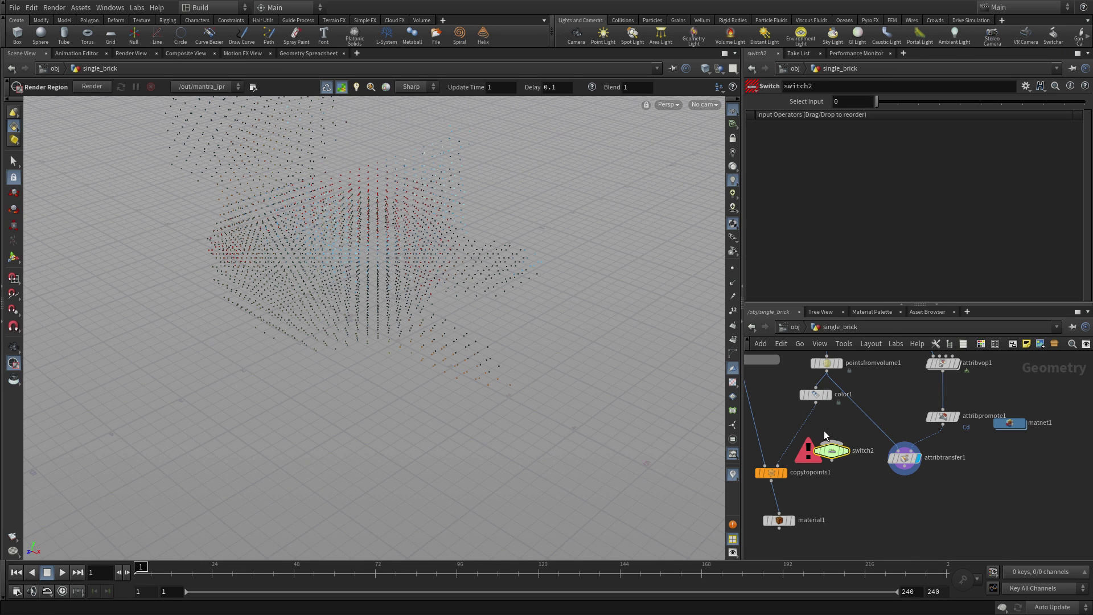
{"action": "left_click", "coordinate": [815, 403]}
{"action": "left_click", "coordinate": [834, 452]}
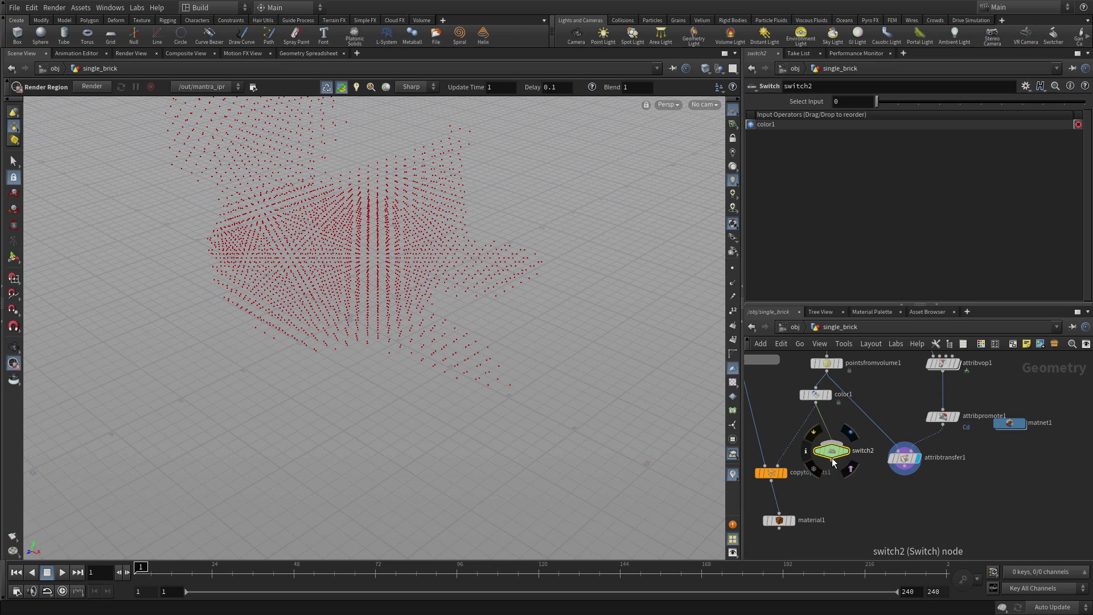
{"action": "left_click", "coordinate": [831, 460]}
{"action": "left_click", "coordinate": [778, 465]}
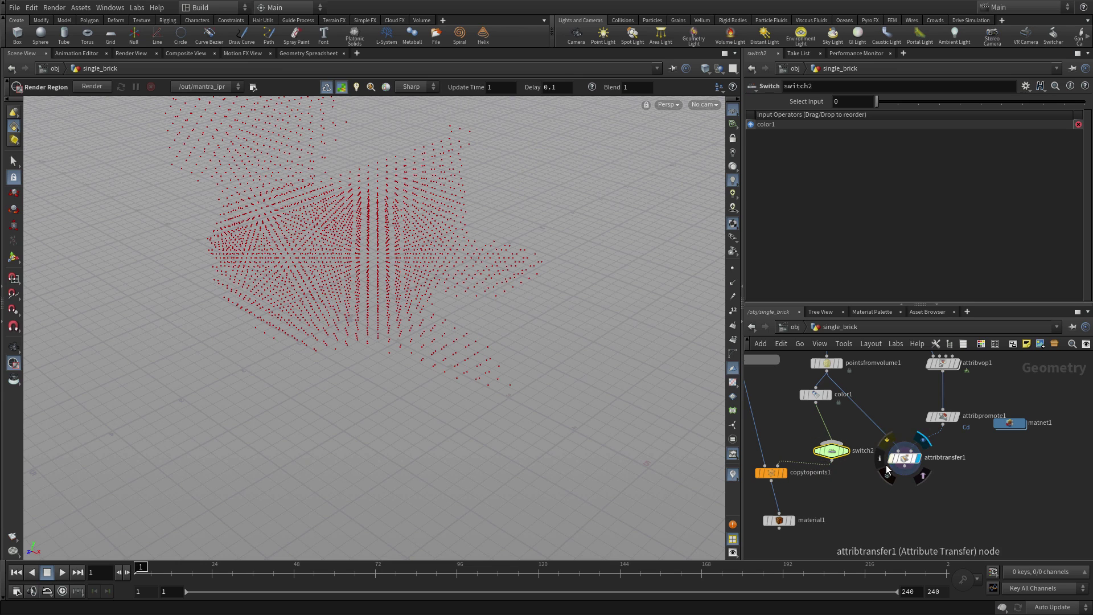
{"action": "left_click", "coordinate": [906, 472]}
{"action": "left_click", "coordinate": [853, 447]}
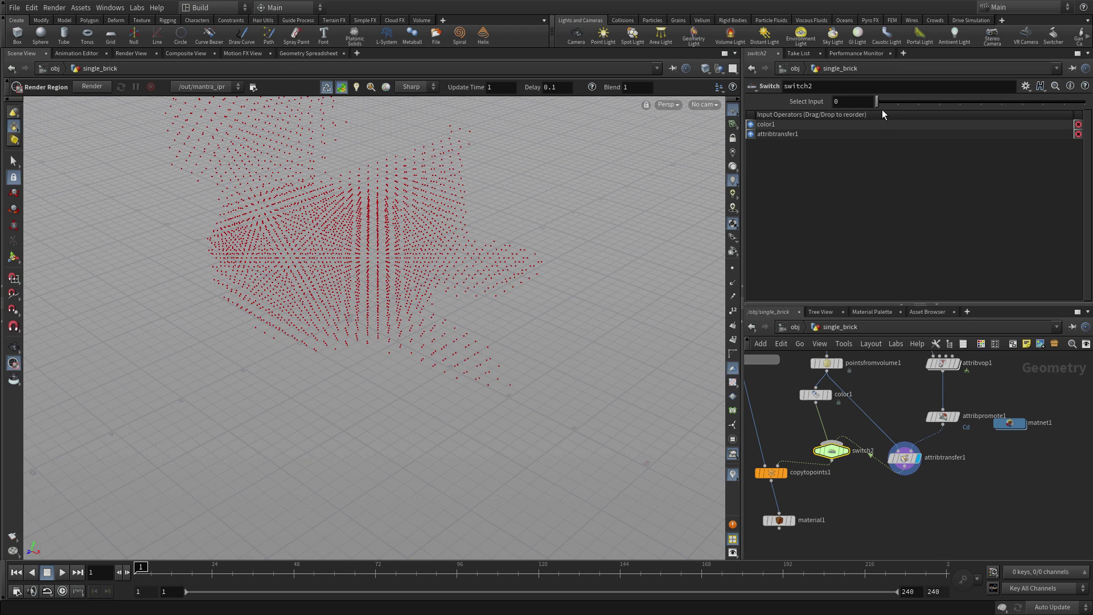
Set switch2's Select Input to 1 and display material1 in the viewport
{"action": "left_click_drag", "start_coordinate": [877, 102], "coordinate": [897, 101]}
{"action": "left_click", "coordinate": [791, 520]}
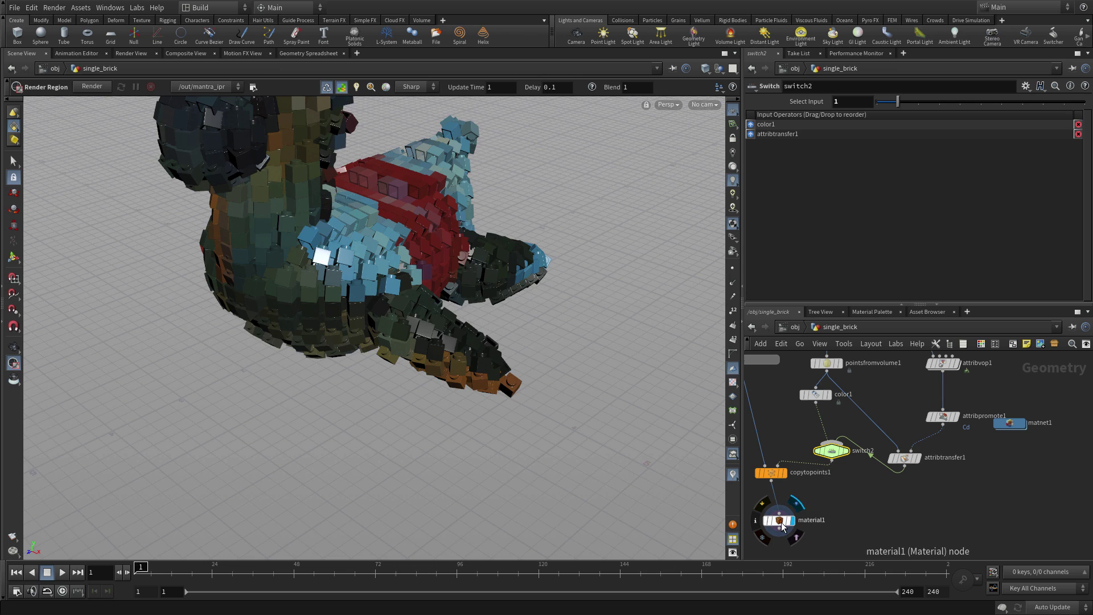
{"action": "left_click", "coordinate": [781, 525]}
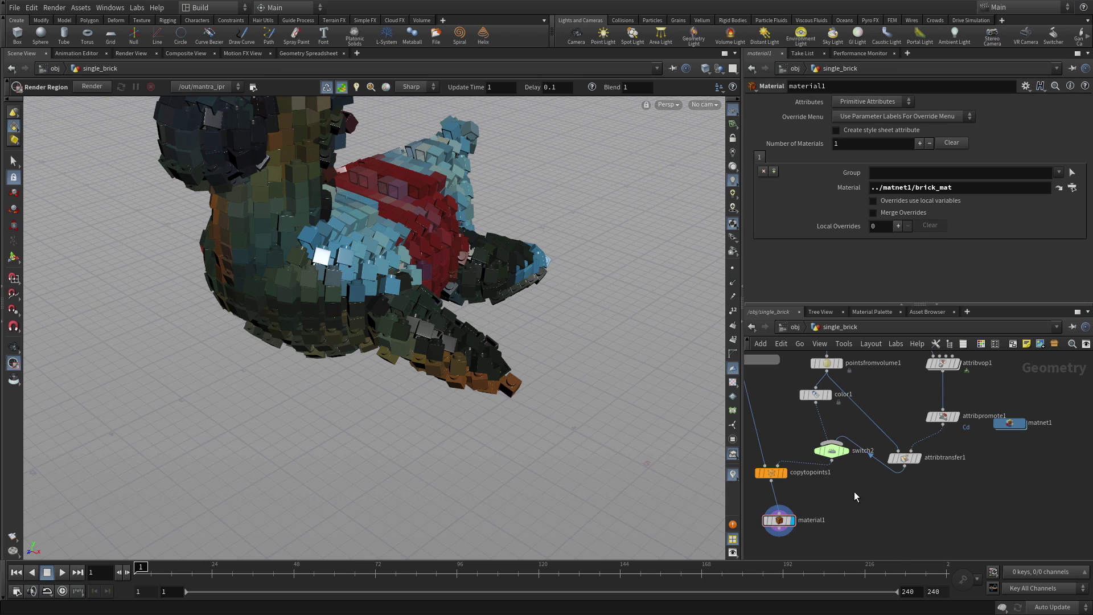
Turn off target point orientations on copytopoints1 so bricks align in a grid, then select attribvop1
{"action": "left_click", "coordinate": [771, 473]}
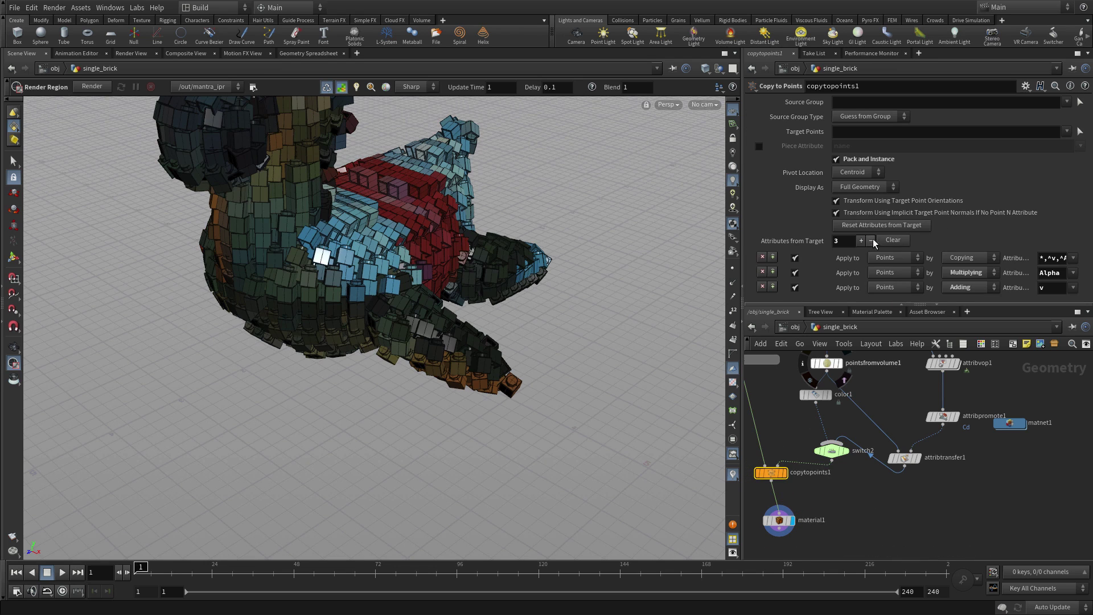
{"action": "left_click", "coordinate": [854, 203]}
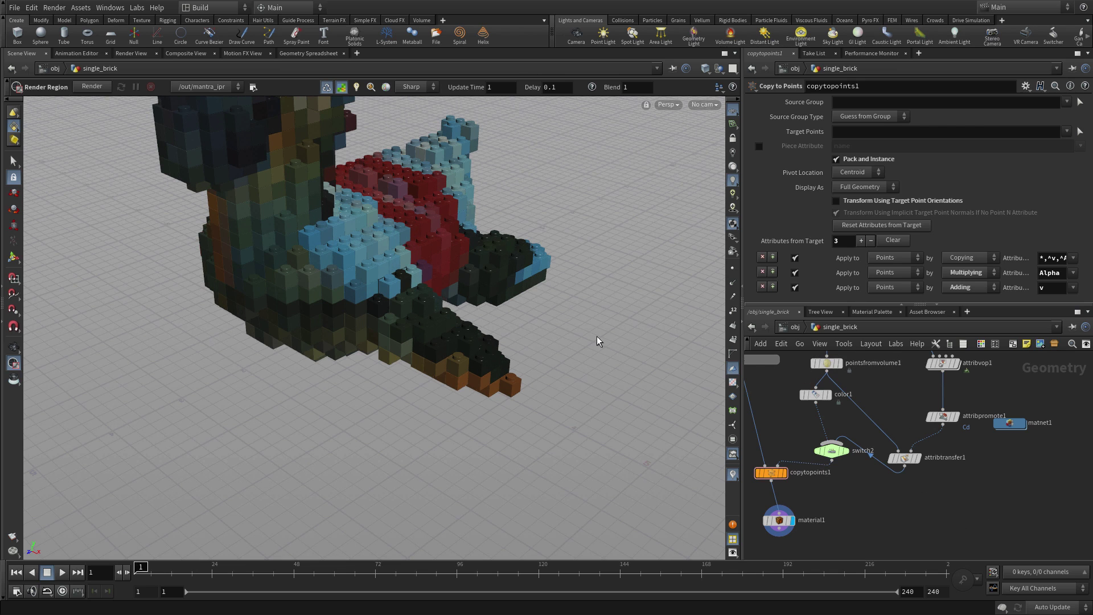
{"action": "right_click_drag", "start_coordinate": [578, 330], "coordinate": [502, 350], "text": "alt"}
{"action": "mouse_move", "coordinate": [944, 418]}
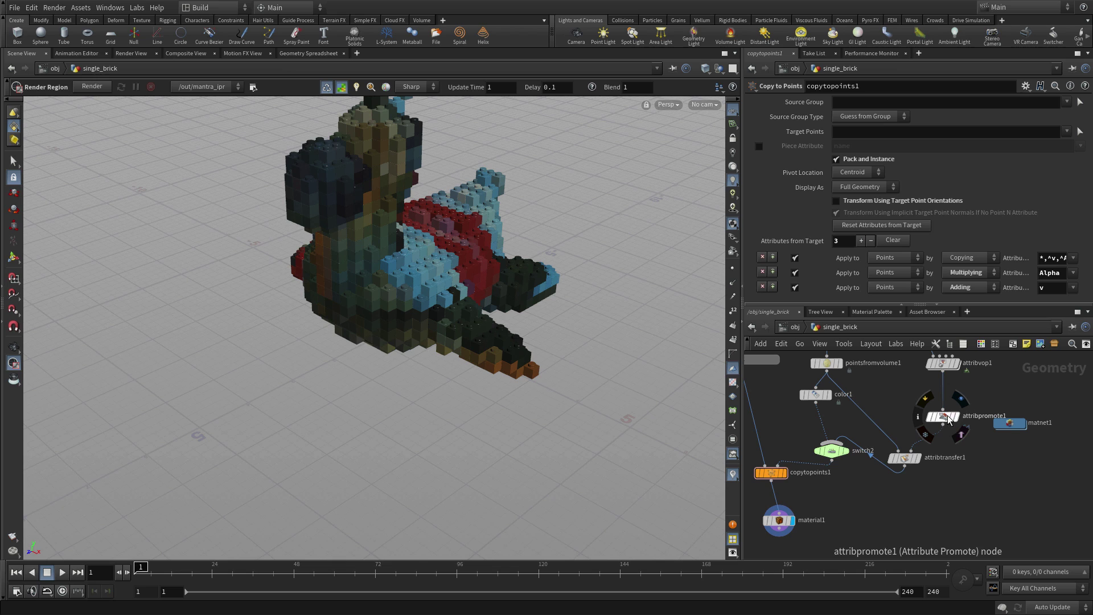
{"action": "left_click", "coordinate": [942, 363]}
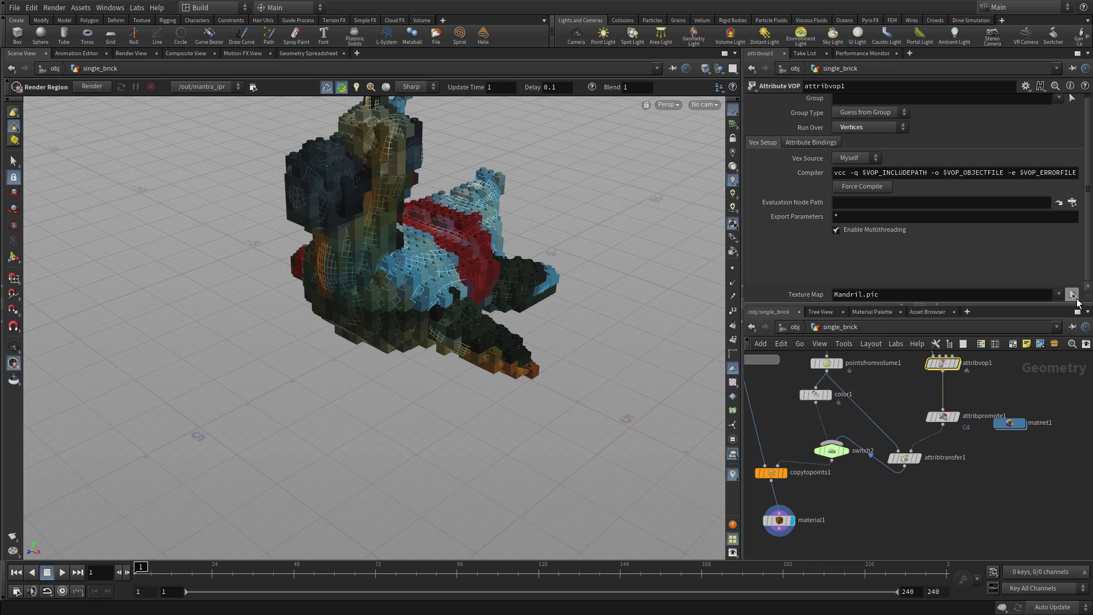
Point attribvop1's Texture Map to $HIP/tex/toylowres.jpg
{"action": "left_click", "coordinate": [1072, 294]}
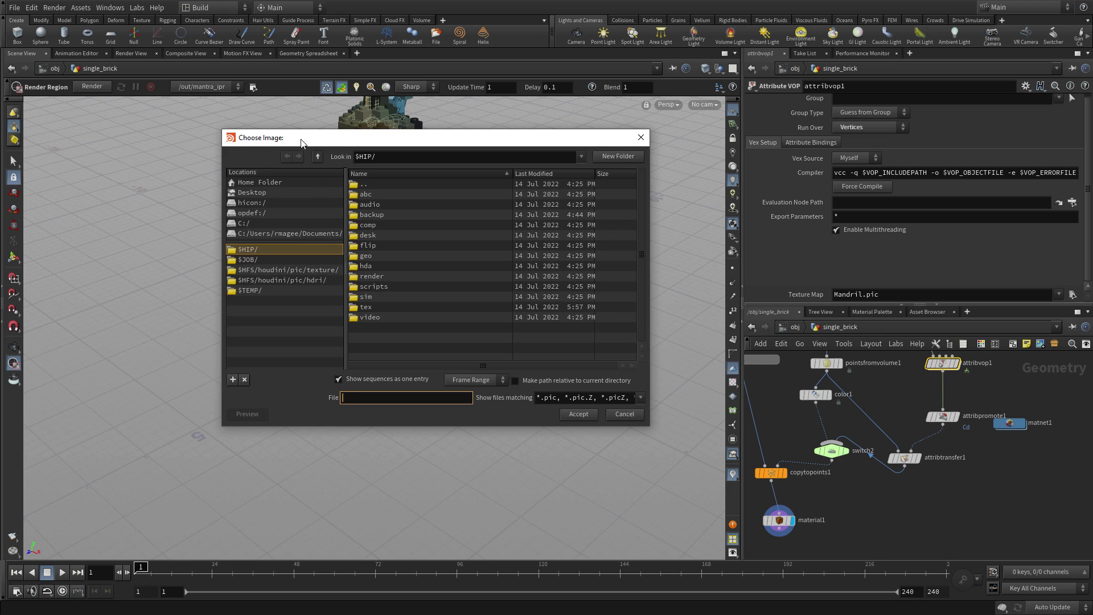
{"action": "double_click", "coordinate": [367, 305]}
{"action": "left_click", "coordinate": [388, 195]}
{"action": "left_click", "coordinate": [587, 415]}
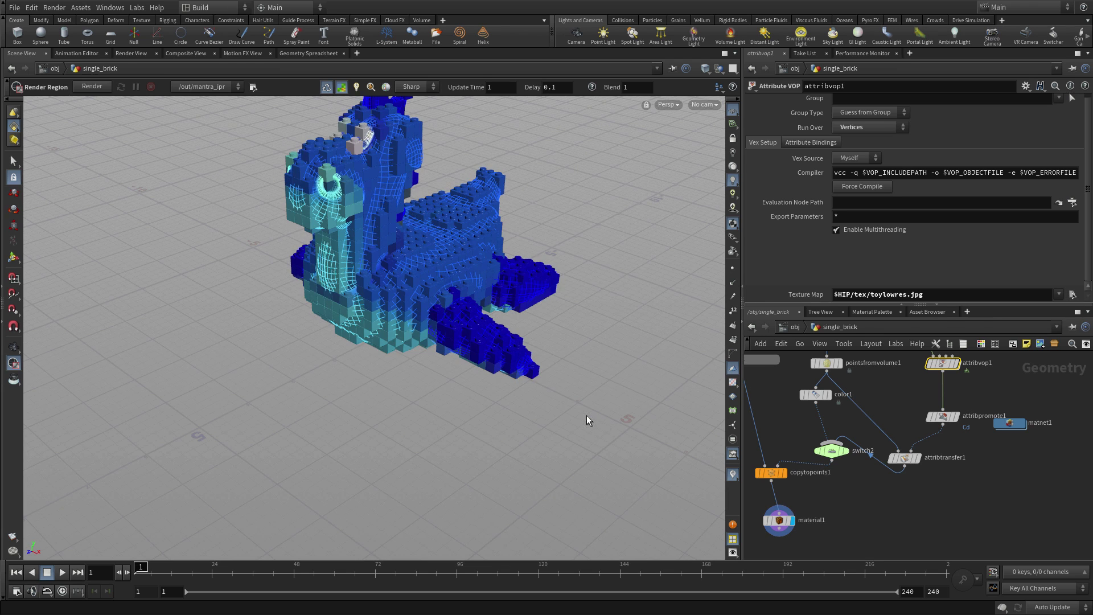
Deselect attribvop1 and orbit and zoom around the brick toy to inspect its blue texture colours
{"action": "key", "text": "Escape"}
{"action": "left_click_drag", "start_coordinate": [582, 403], "coordinate": [532, 437]}
{"action": "right_click_drag", "start_coordinate": [533, 436], "coordinate": [596, 403]}
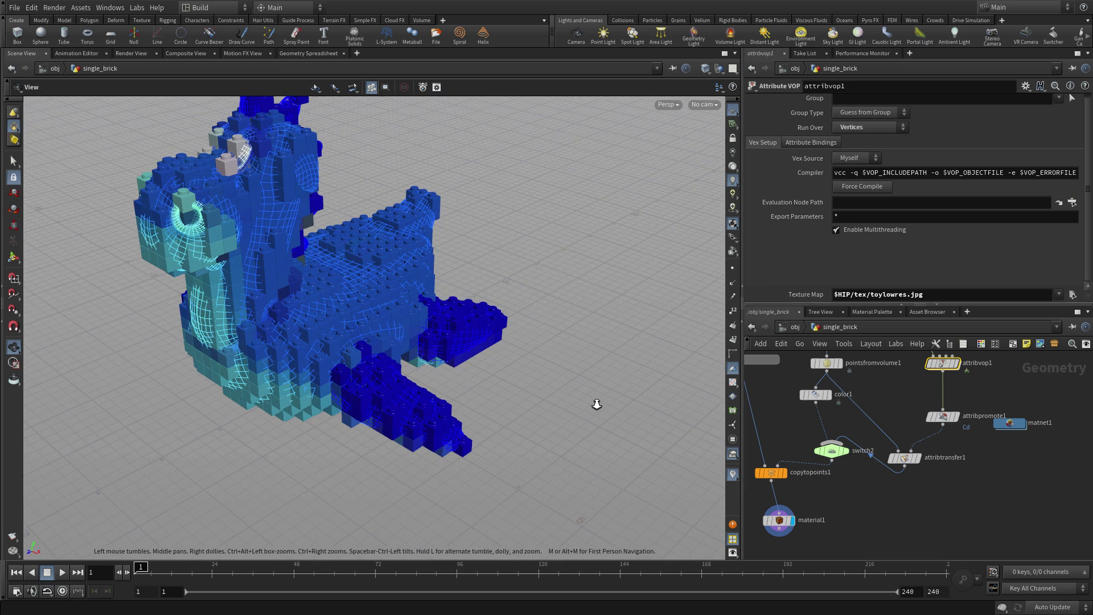
{"action": "middle_click_drag", "start_coordinate": [593, 387], "coordinate": [615, 407]}
{"action": "left_click", "coordinate": [873, 518]}
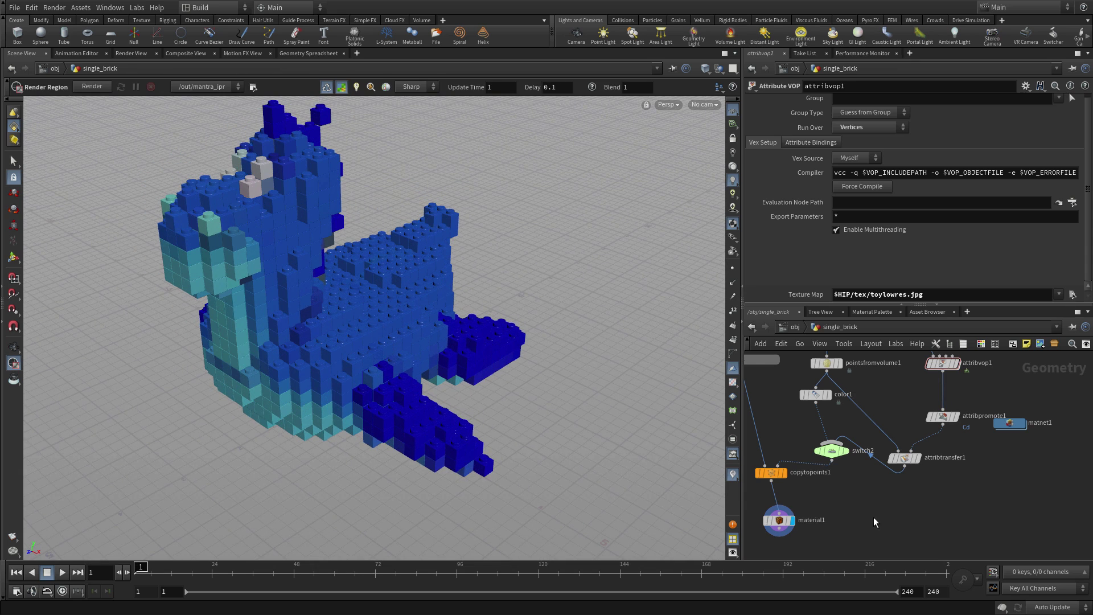
{"action": "left_click_drag", "start_coordinate": [556, 395], "coordinate": [567, 385], "text": "alt"}
{"action": "middle_click_drag", "start_coordinate": [567, 385], "coordinate": [583, 408], "text": "alt"}
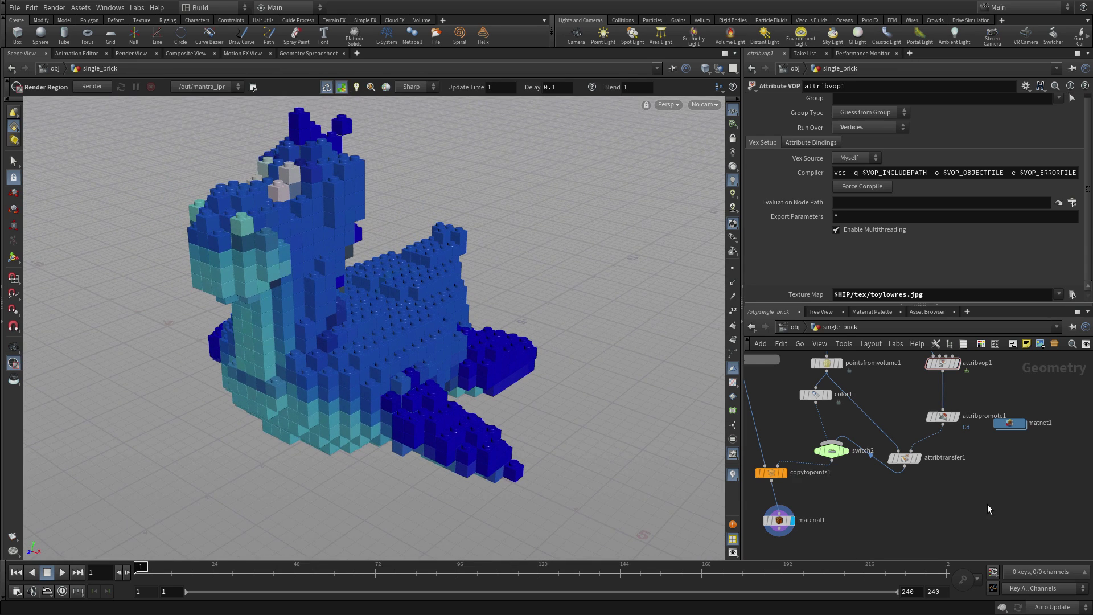
{"action": "right_click_drag", "start_coordinate": [1018, 501], "coordinate": [981, 510], "text": "alt"}
Lower copytopoints1, switch2 and material1 and place the Single Brick node beside copytopoints1
{"action": "middle_click_drag", "start_coordinate": [981, 510], "coordinate": [958, 494], "text": "alt"}
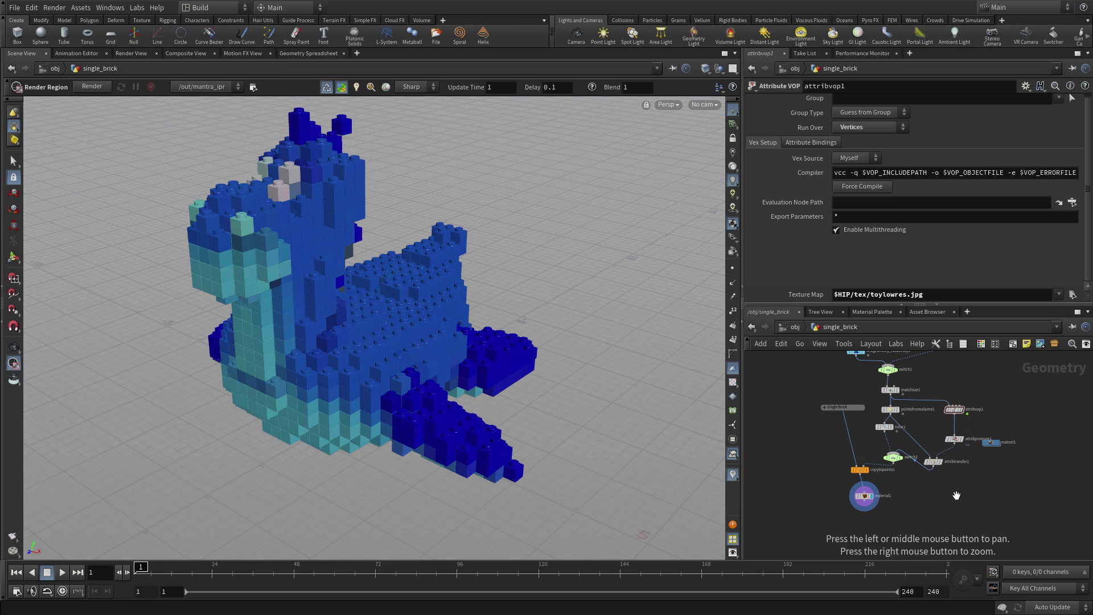
{"action": "left_click_drag", "start_coordinate": [911, 528], "coordinate": [907, 497]}
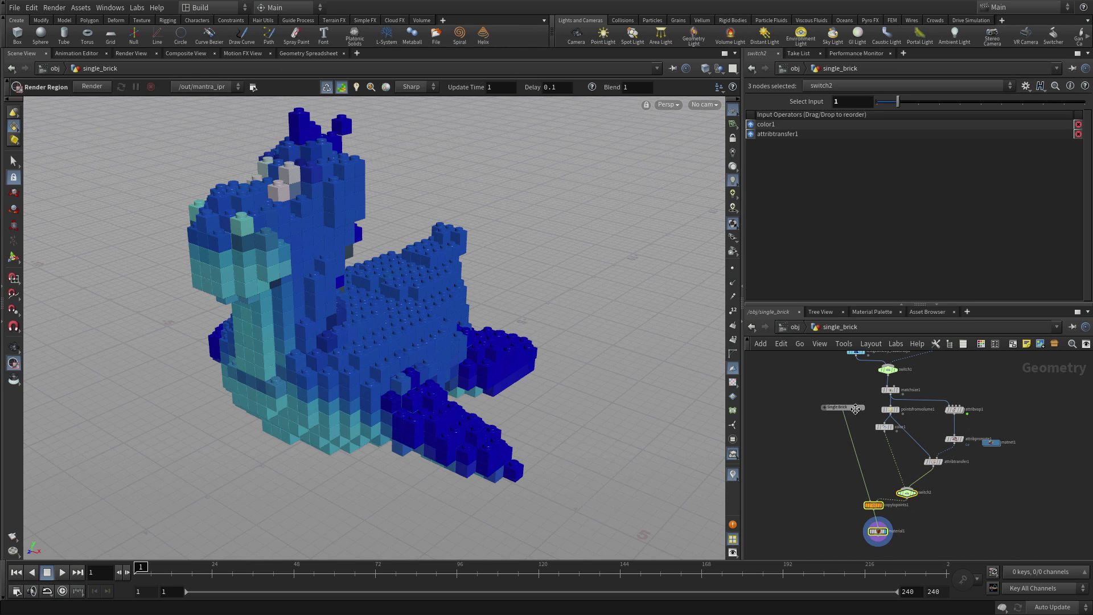
{"action": "left_click_drag", "start_coordinate": [855, 409], "coordinate": [845, 466]}
{"action": "left_click", "coordinate": [995, 496]}
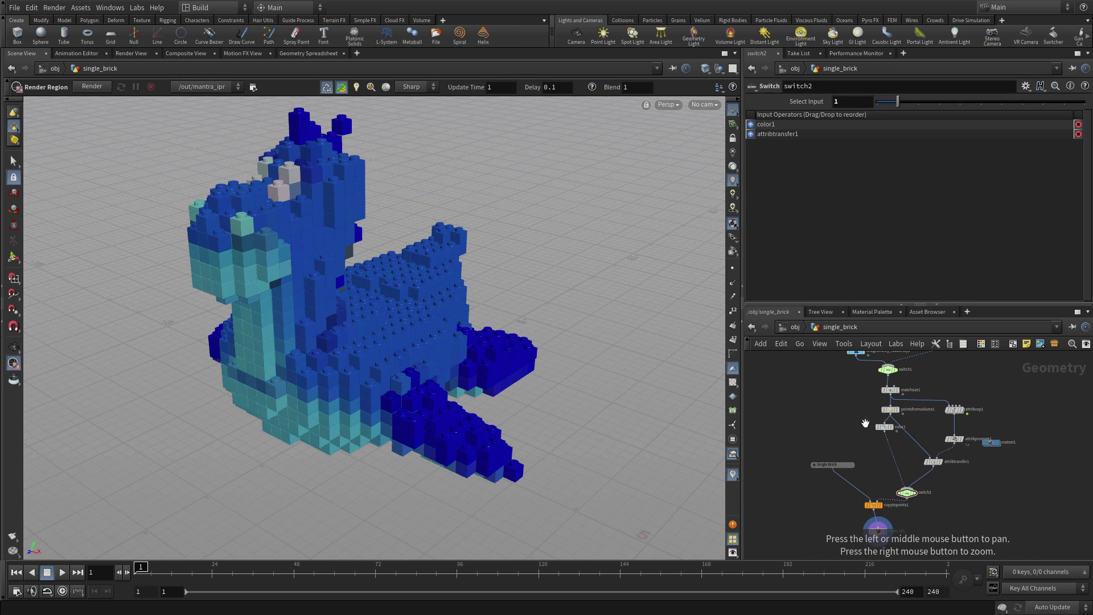
{"action": "right_click_drag", "start_coordinate": [865, 423], "coordinate": [871, 409]}
{"action": "middle_click_drag", "start_coordinate": [842, 435], "coordinate": [841, 376]}
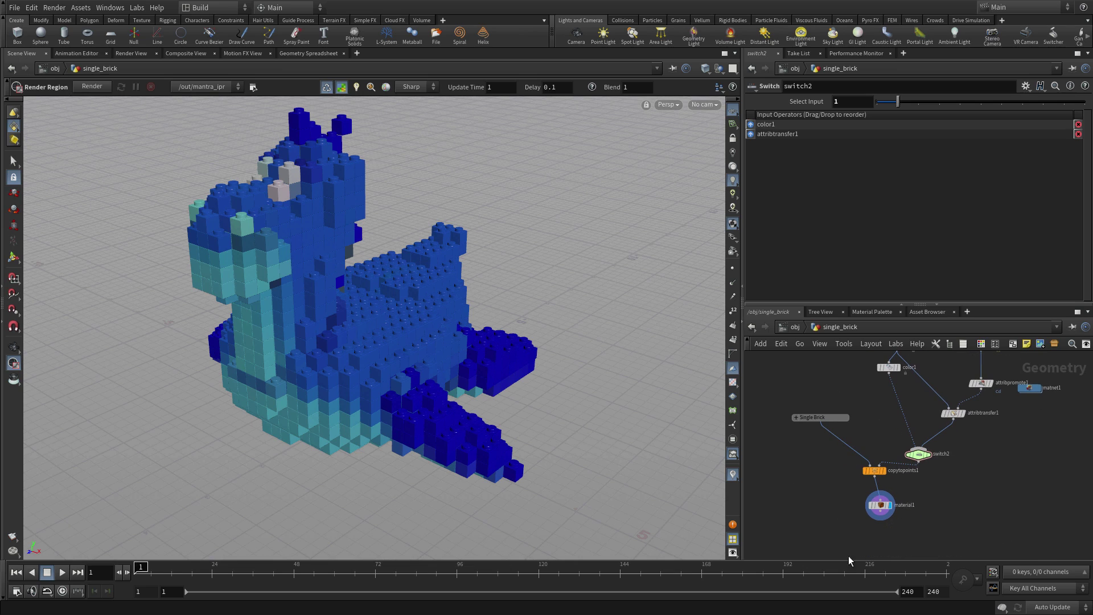